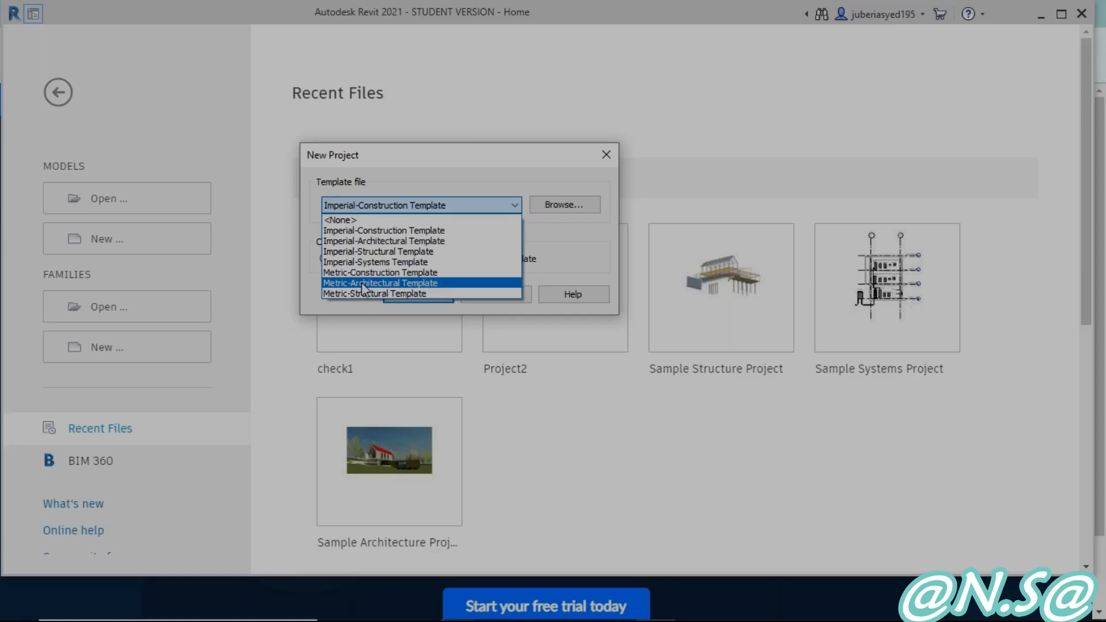
- Create a new project from the Metric-Architectural Template
click(361, 282)
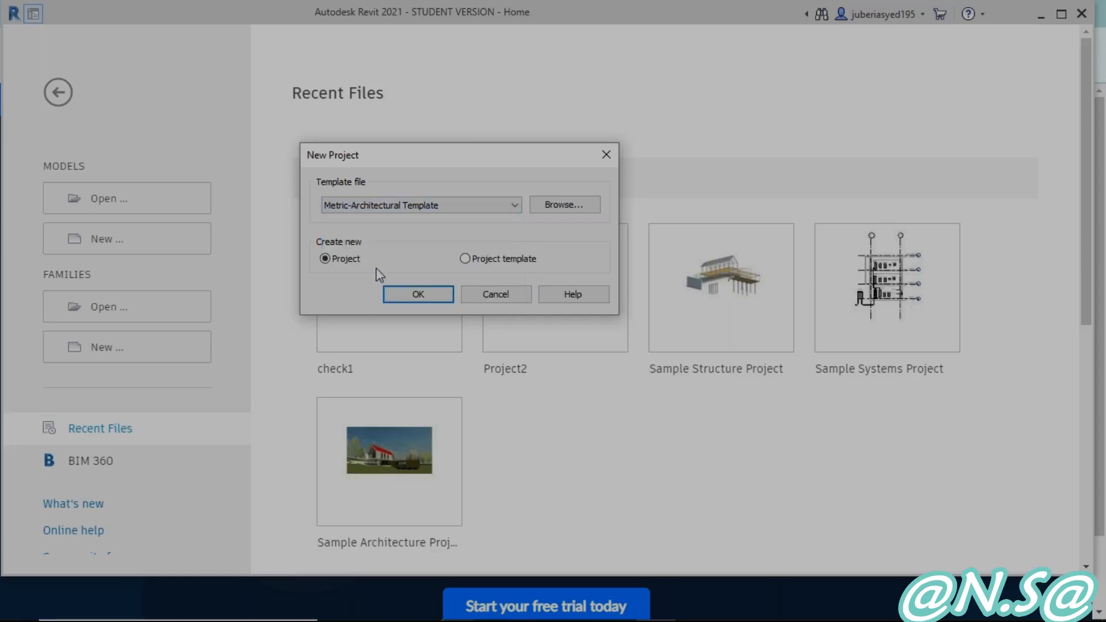
click(406, 292)
click(419, 293)
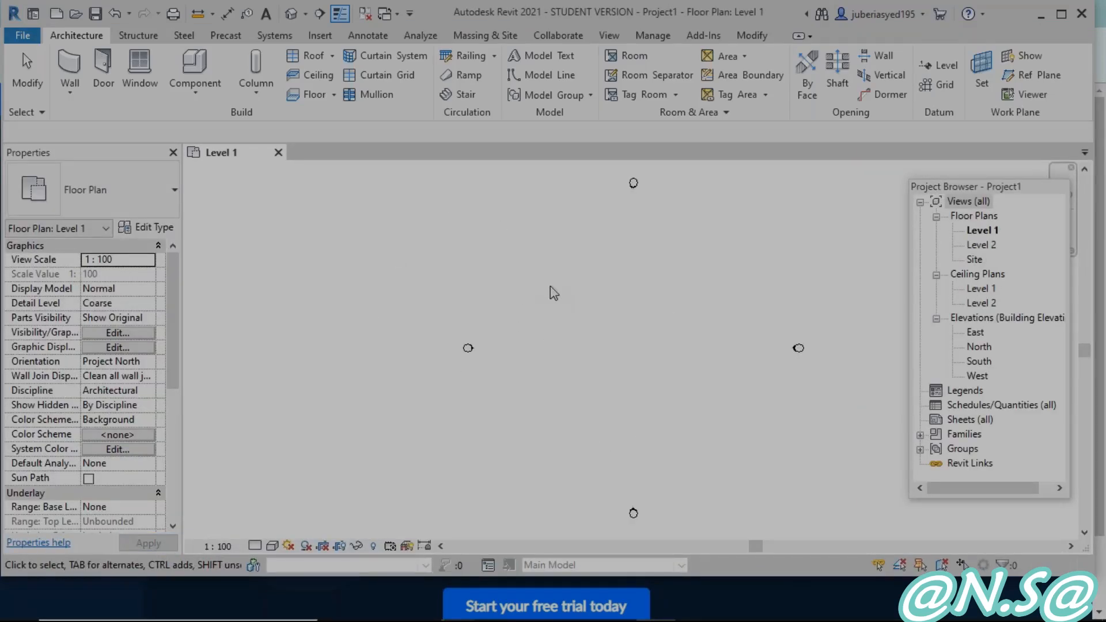
- Open the project units settings for the Common discipline
middle_drag(567, 298, 513, 309)
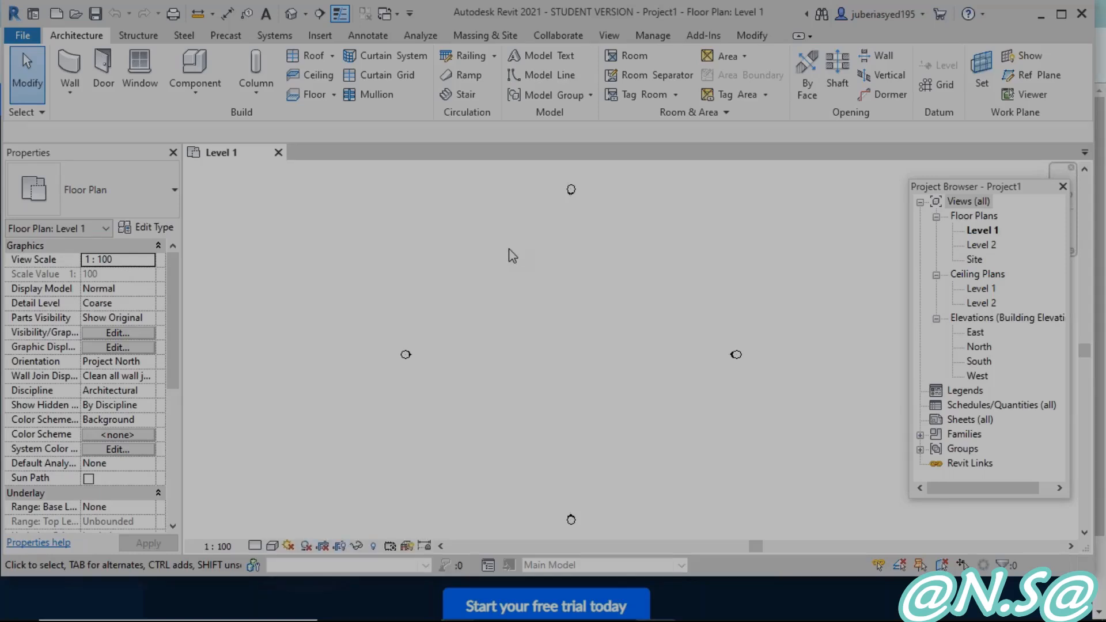
key(u)
key(n)
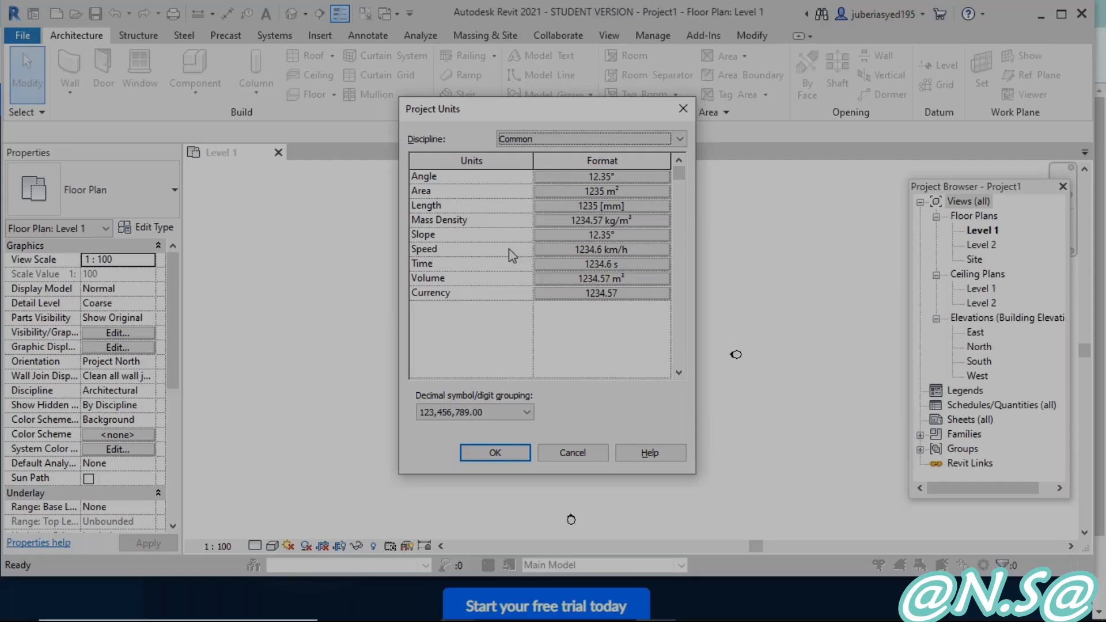
click(680, 141)
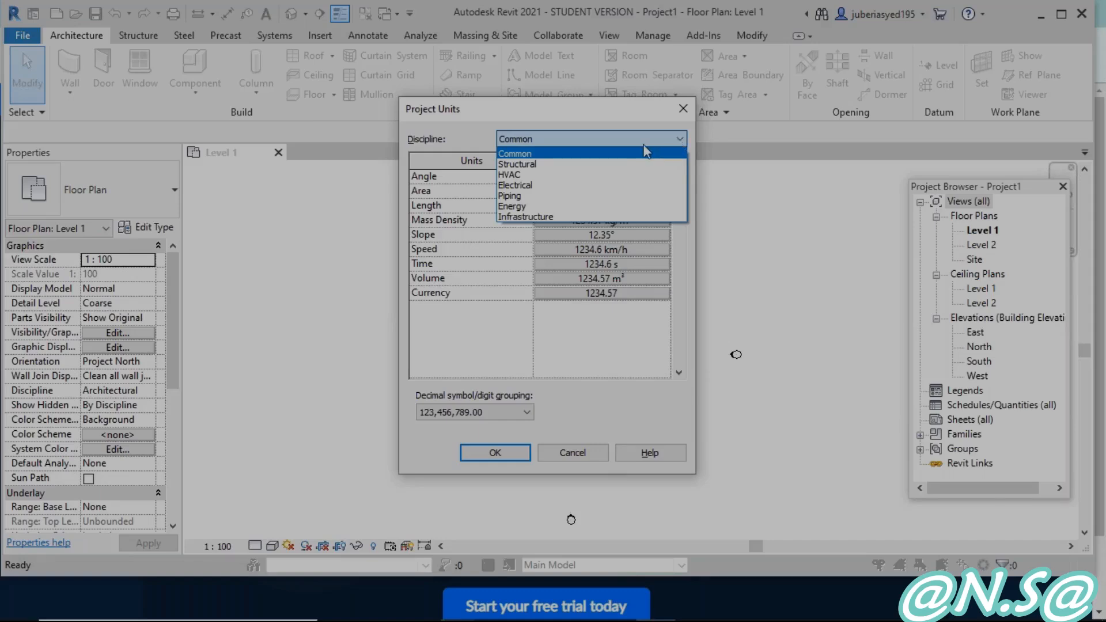
click(604, 155)
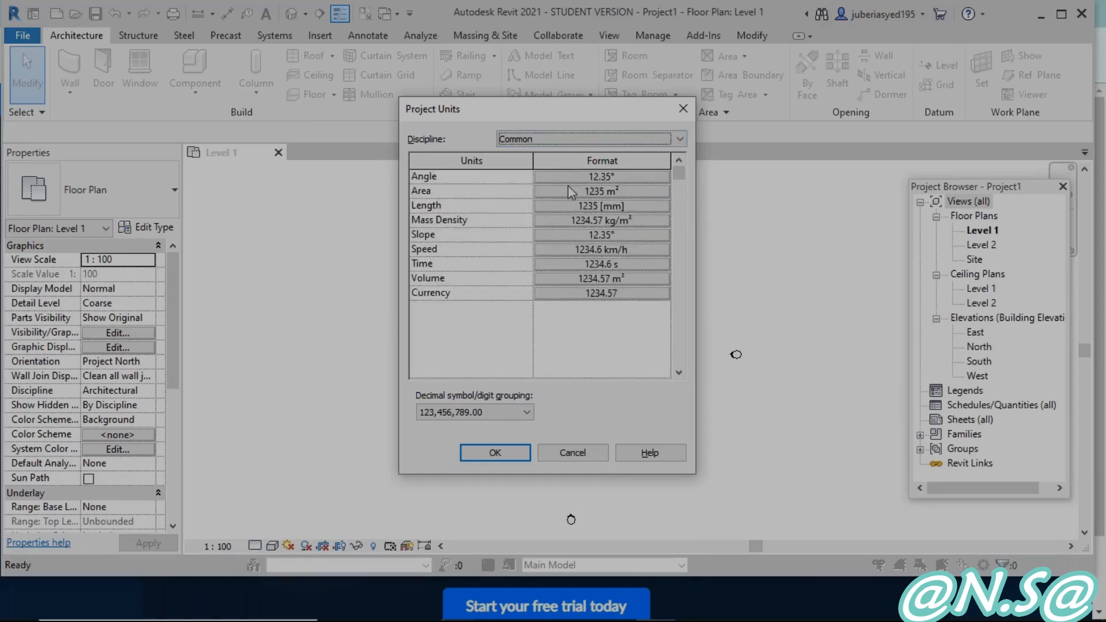
- Set the area format to square meters rounded to 2 decimal places
click(625, 193)
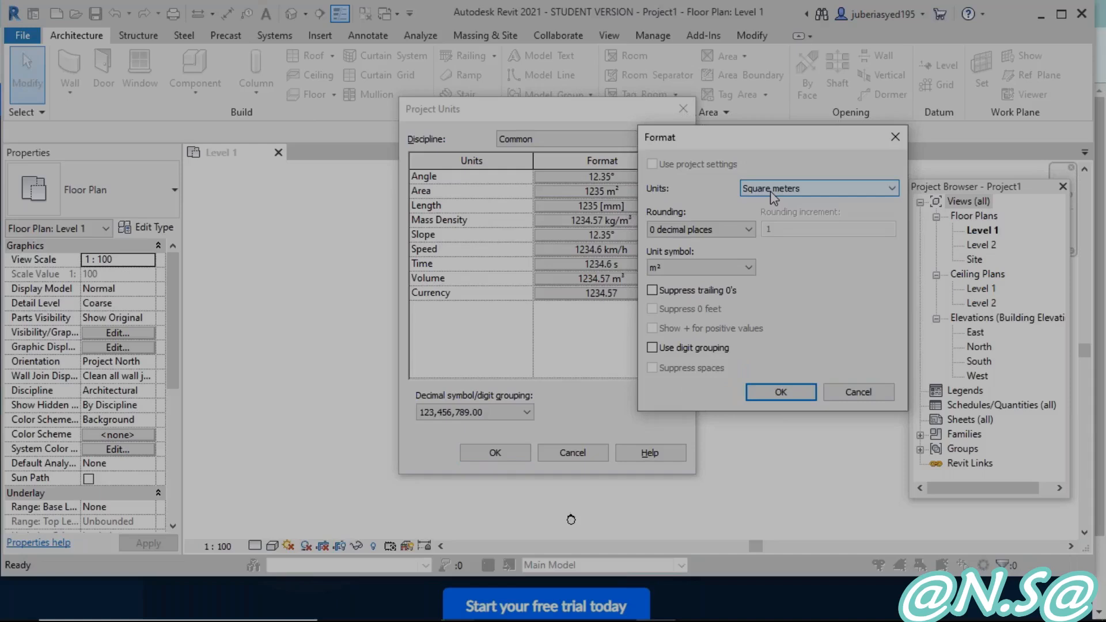
click(772, 190)
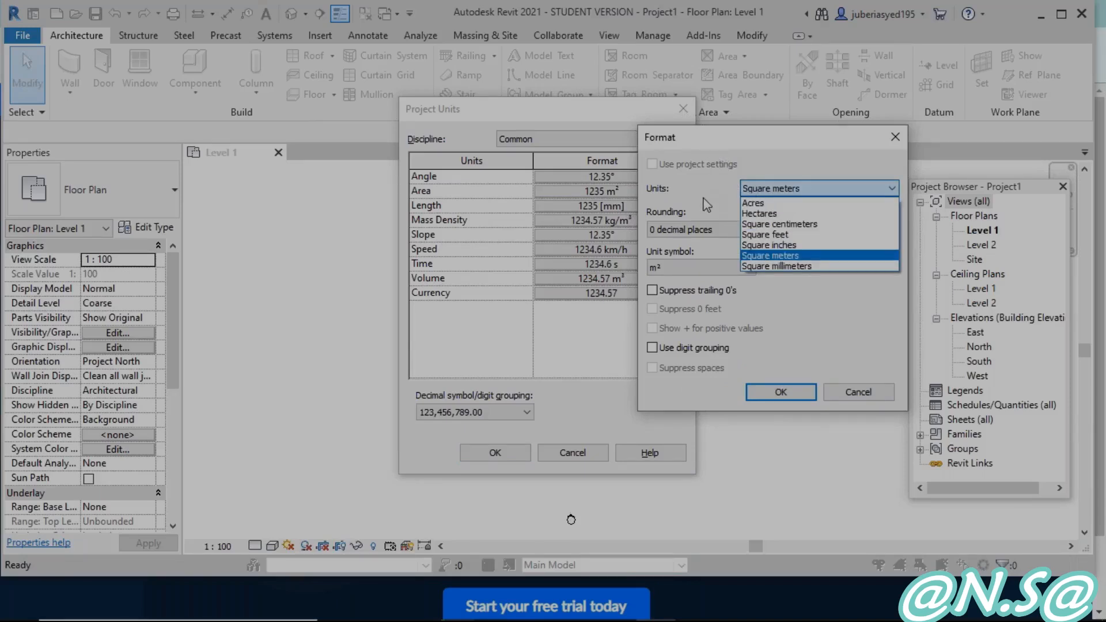
click(815, 190)
click(815, 190)
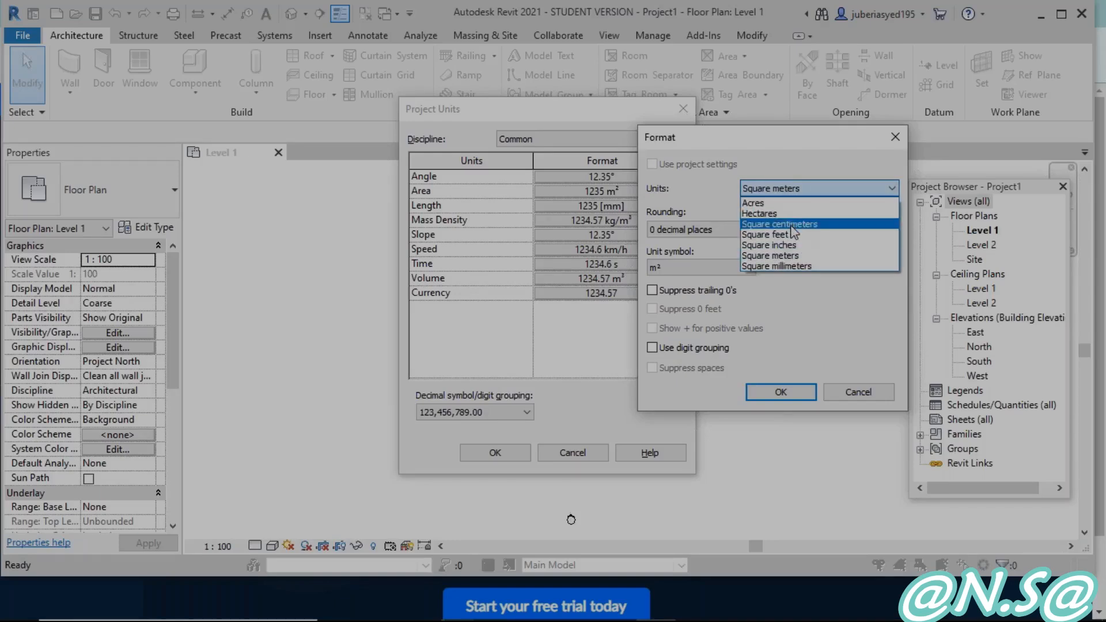
click(716, 207)
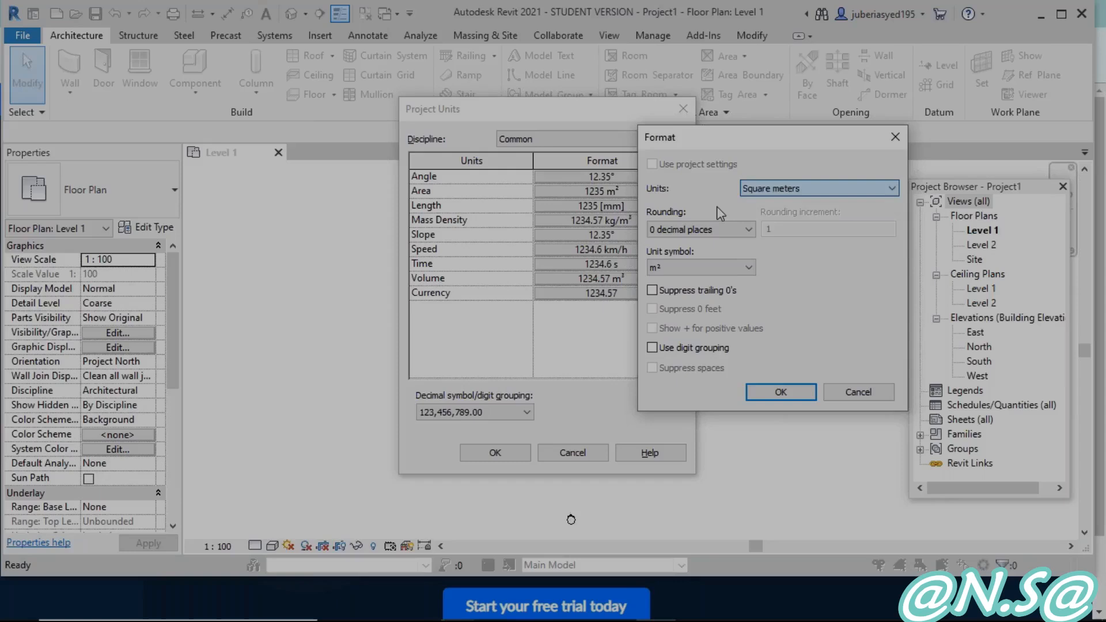
click(672, 233)
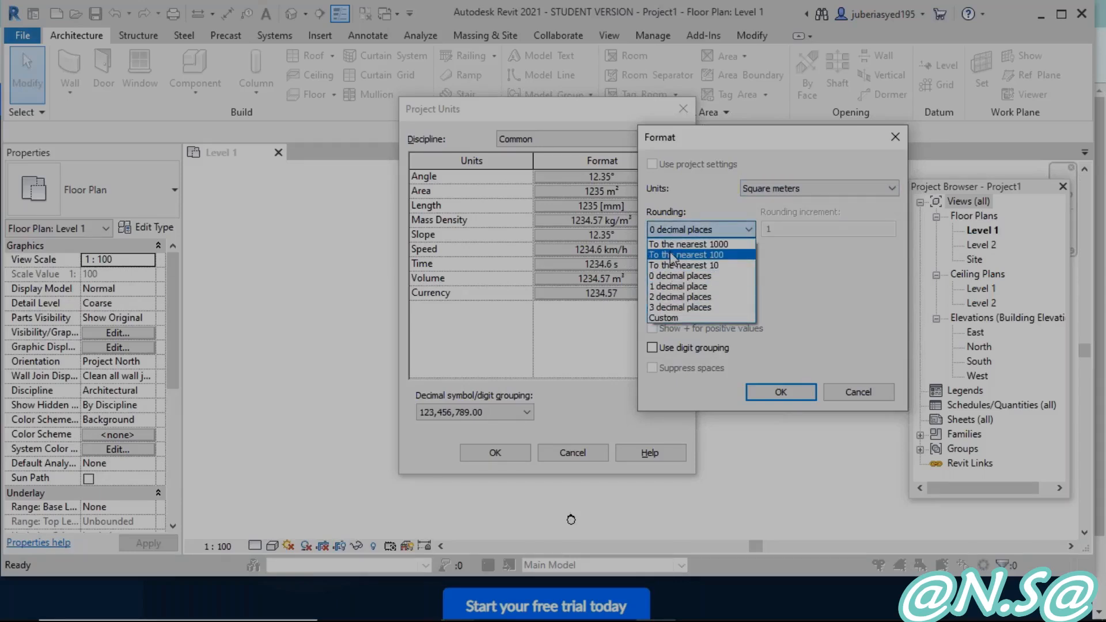
click(668, 297)
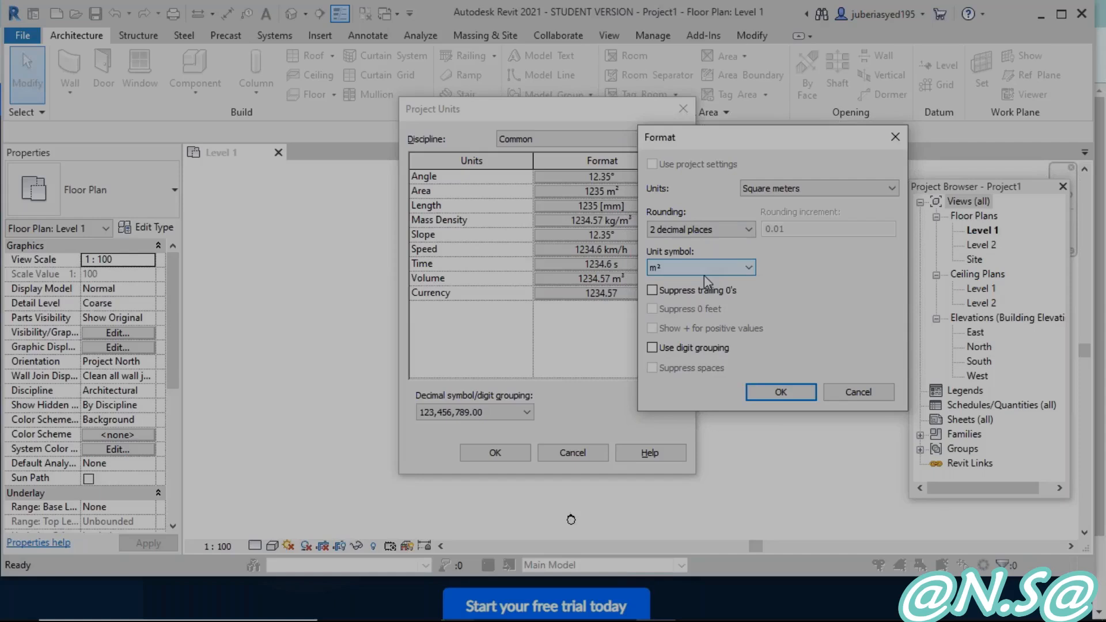
- Choose m² as the area unit symbol after trying None, and apply the area format
click(749, 270)
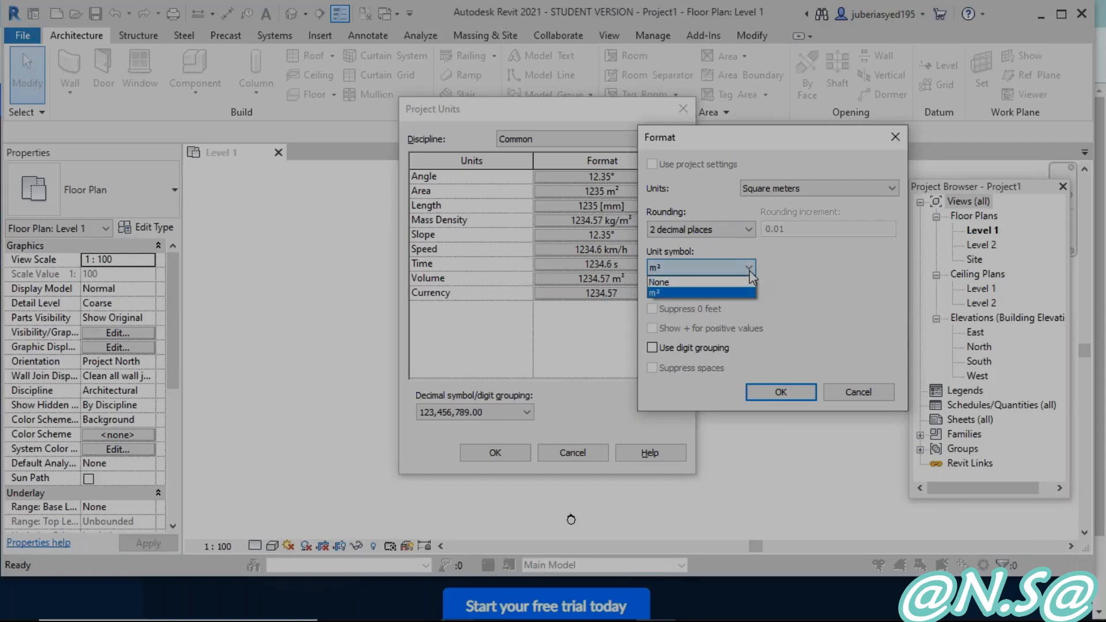
click(668, 283)
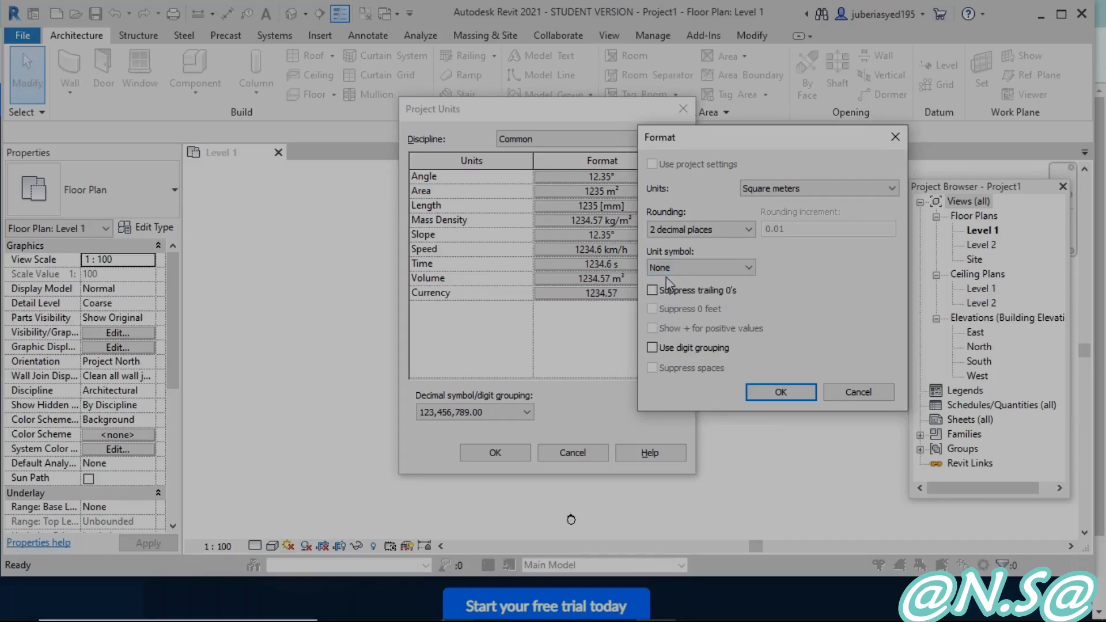
click(663, 268)
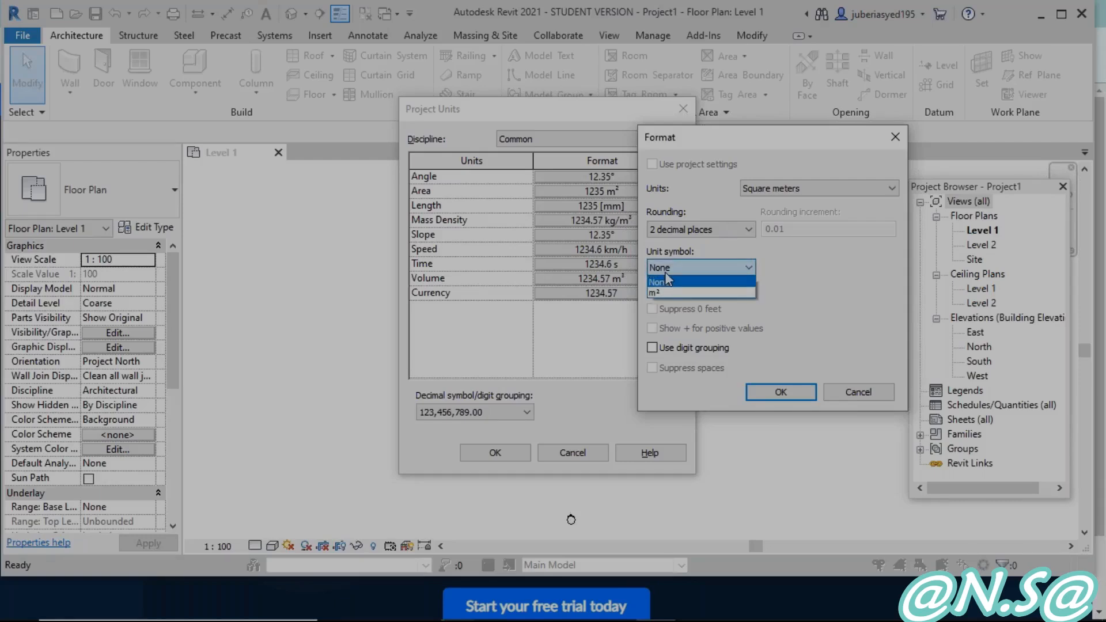
click(663, 294)
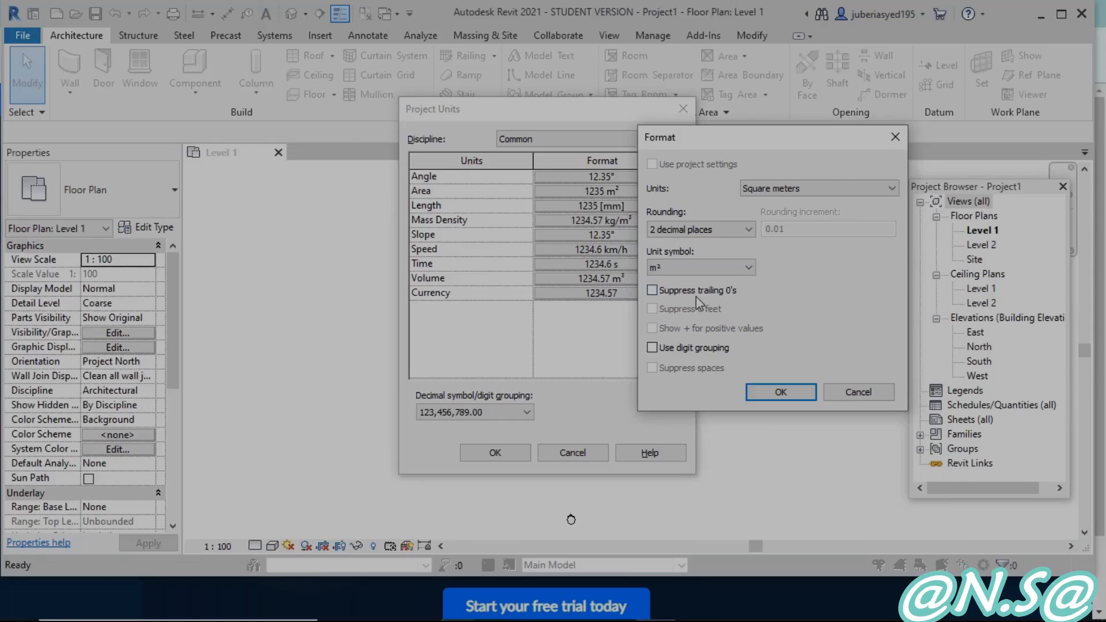
click(756, 390)
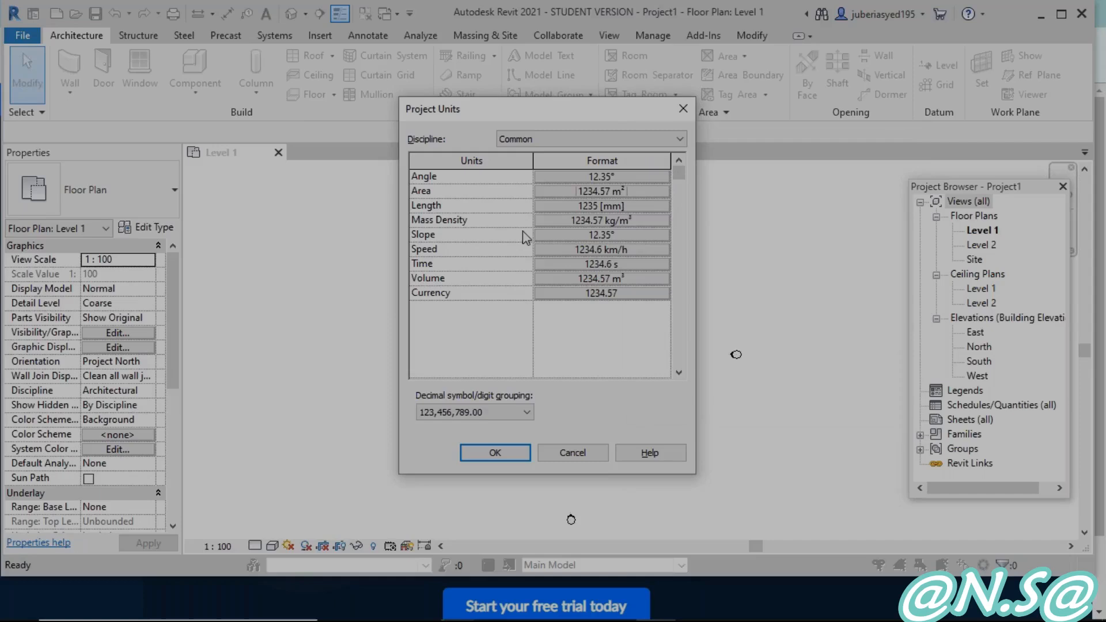
- Set the length format to meters with 2 decimal places and apply the project units
click(571, 207)
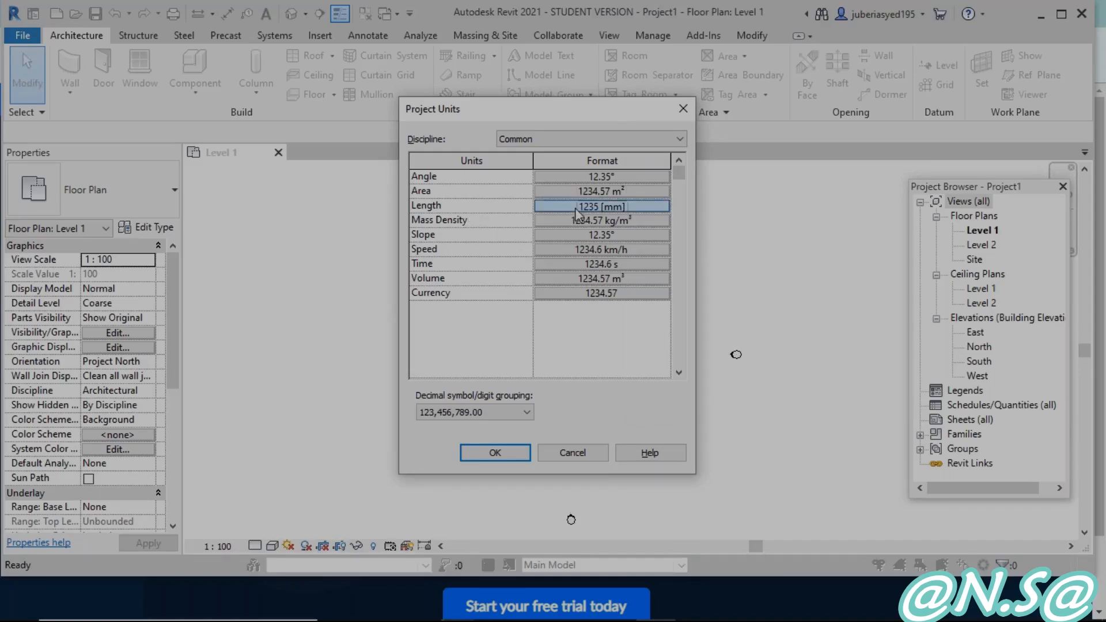
click(759, 189)
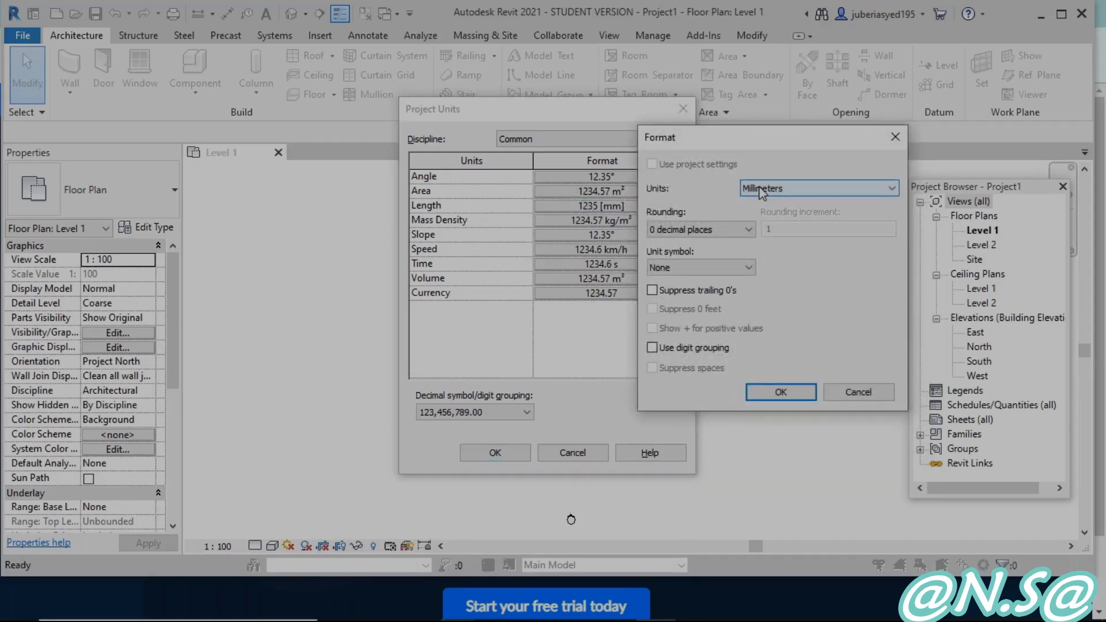
click(759, 246)
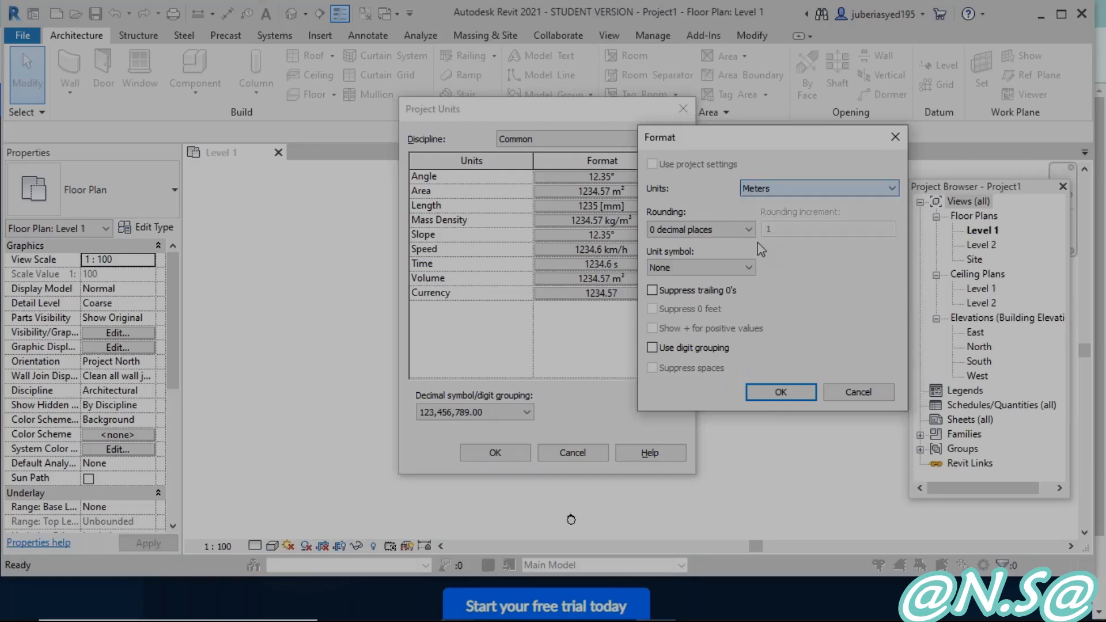
click(747, 230)
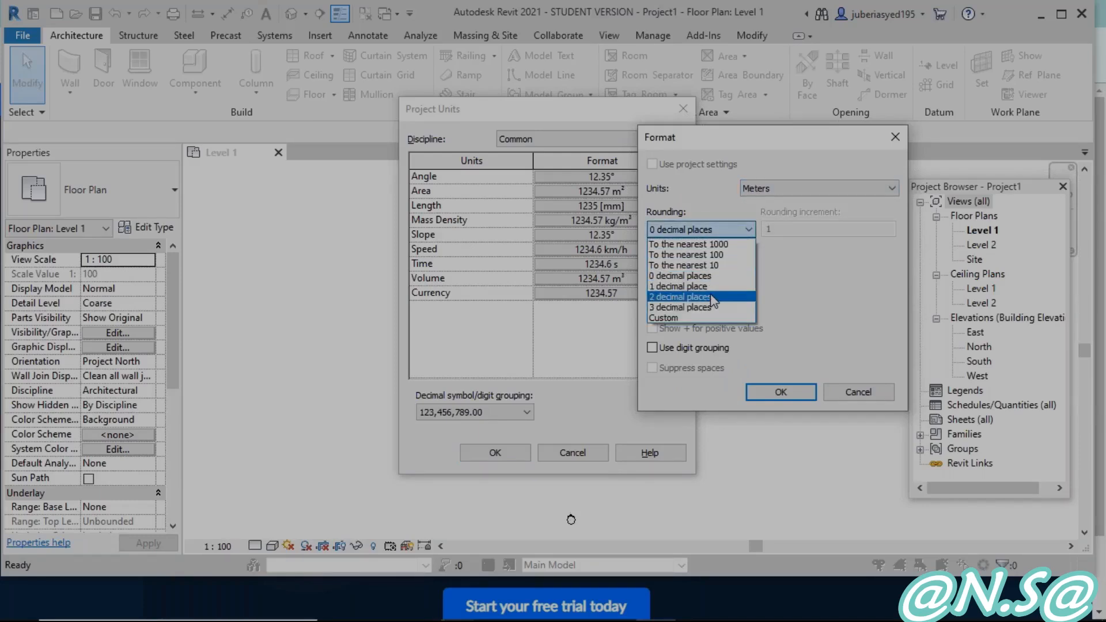
click(713, 302)
click(783, 387)
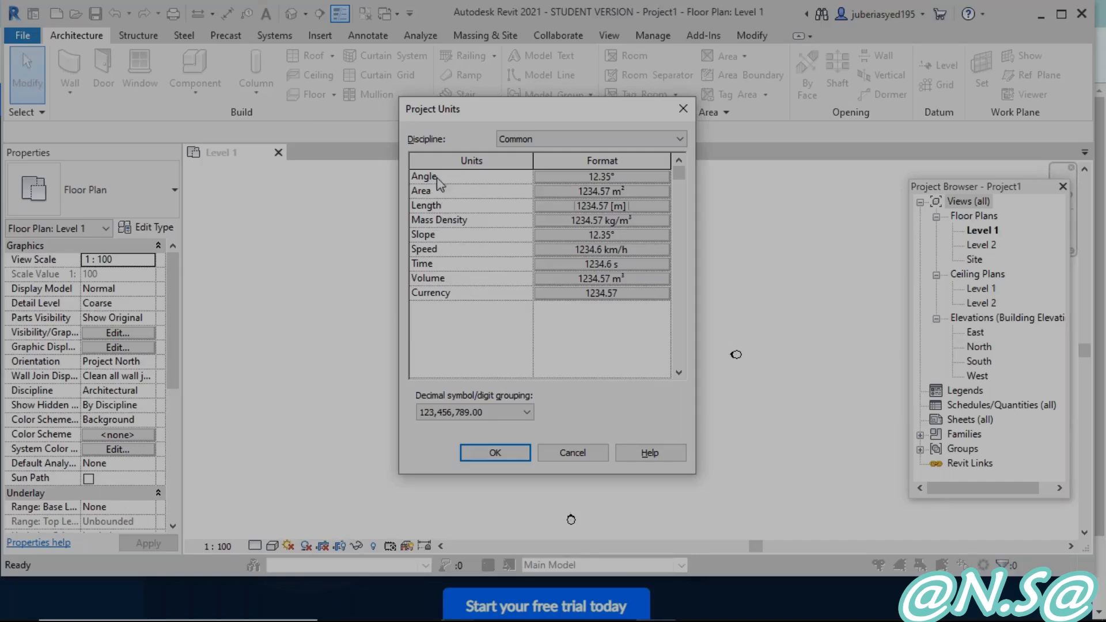
click(482, 460)
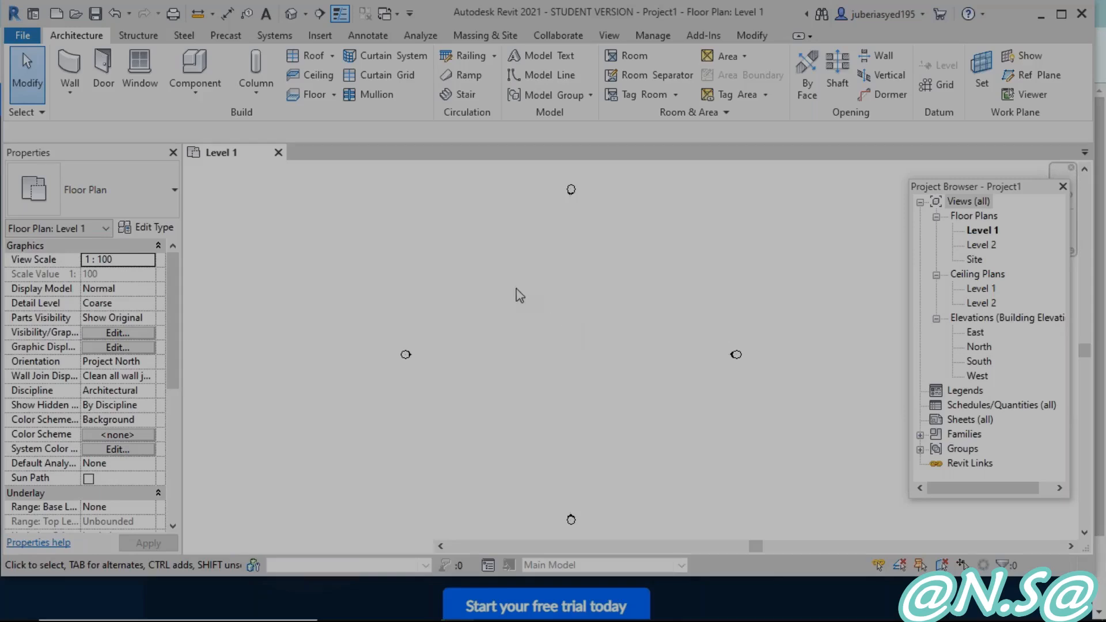
- Reopen the project units and check the area and length formats
key(u)
key(n)
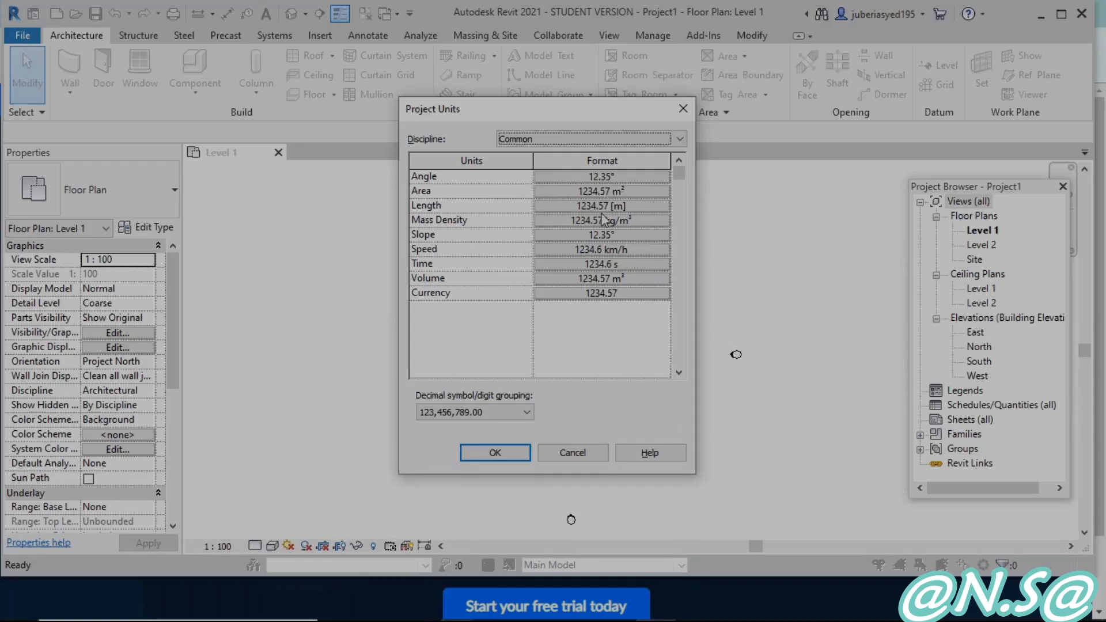
click(478, 455)
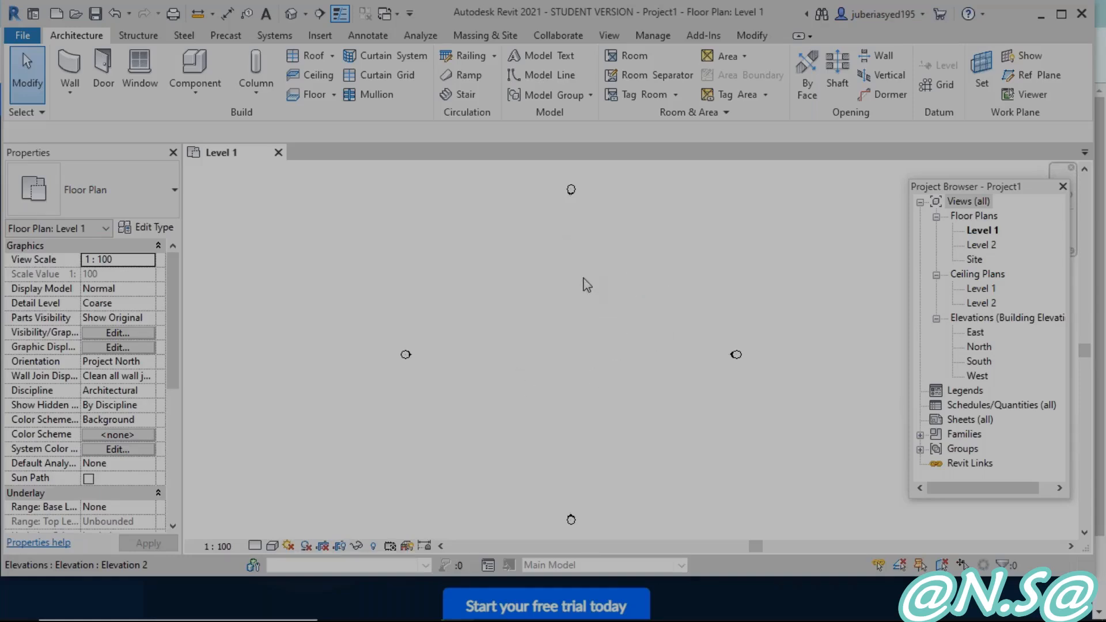
- Place one M_Desk 1525 x 762mm component in the Level 1 plan, just inside the east elevation marker
scroll(579, 292, up, 2)
scroll(550, 333, up, 1)
scroll(321, 390, down, 1)
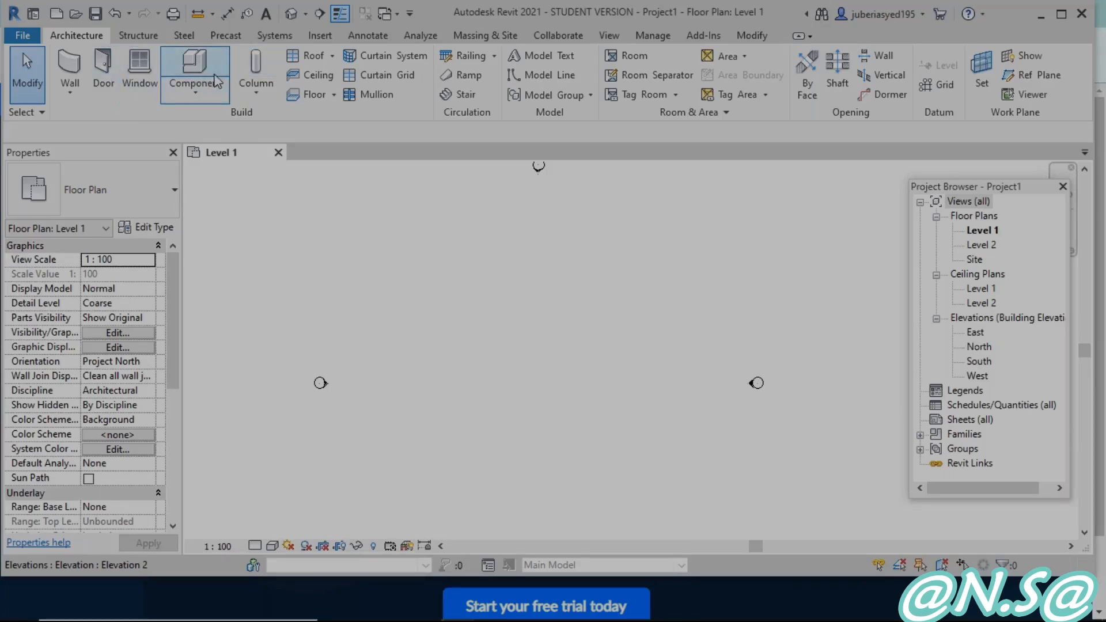
click(670, 384)
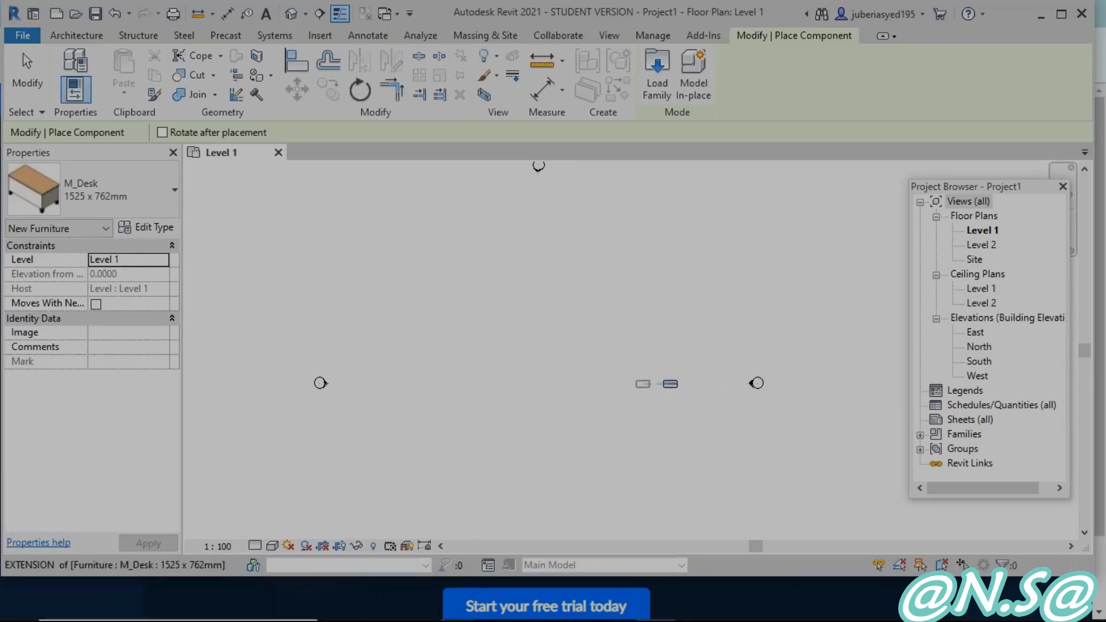
key(Escape)
key(Escape)
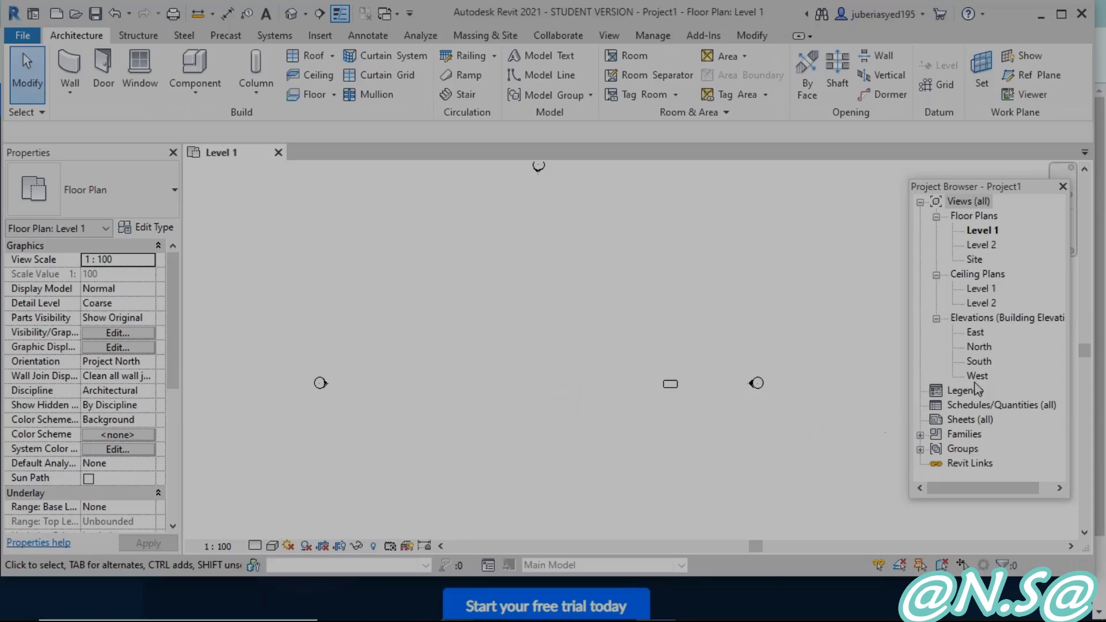
- Examine how the desk appears in the East, North, South and West elevation views
double_click(975, 334)
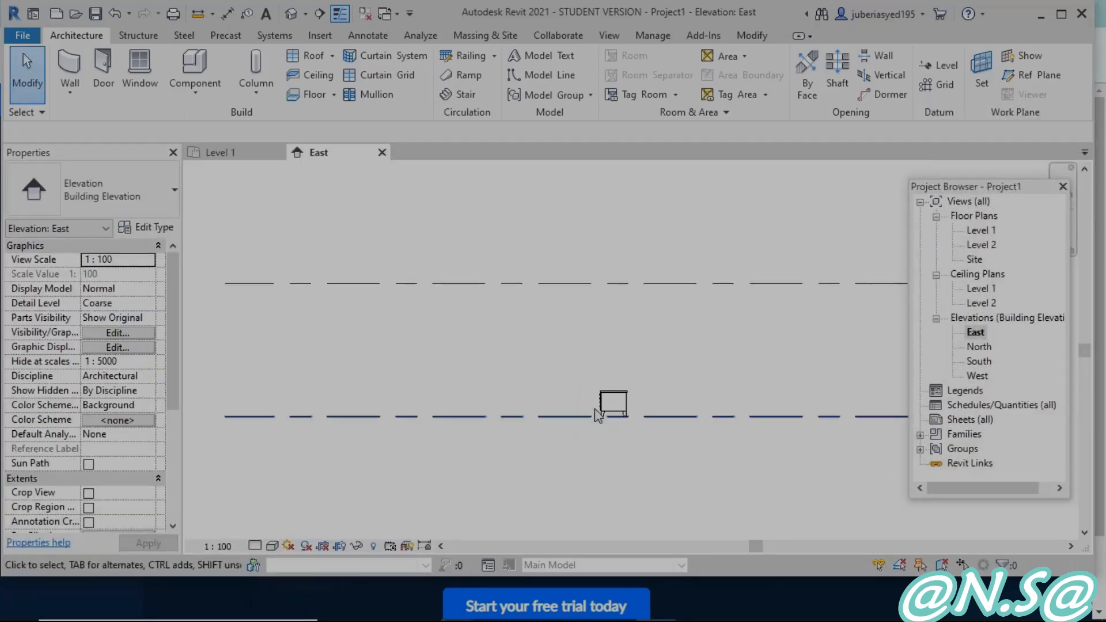
middle_drag(587, 410, 325, 401)
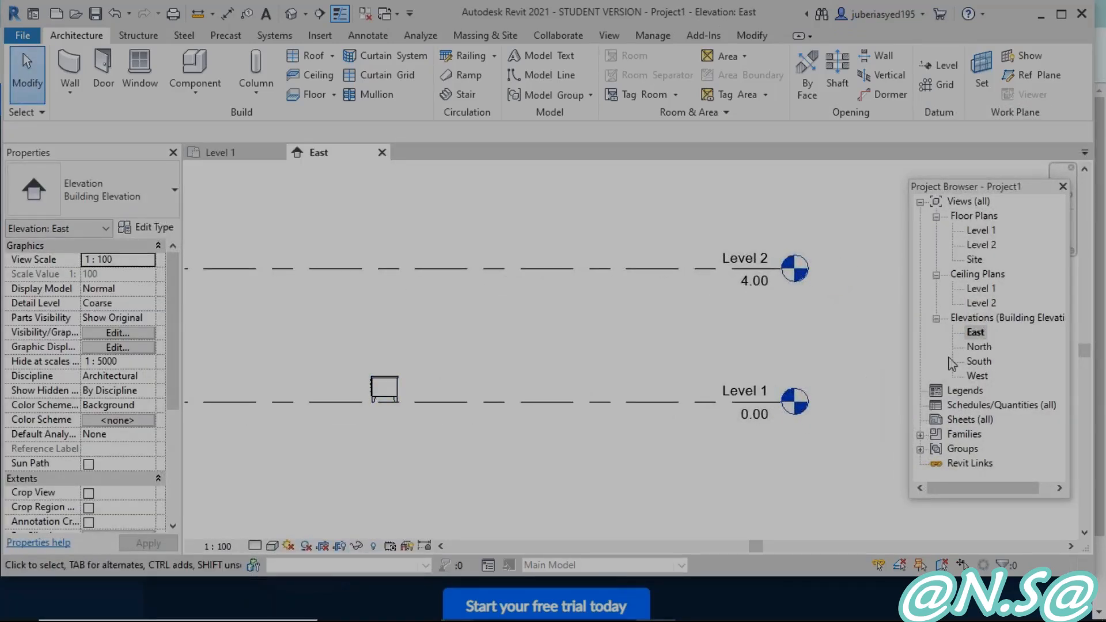
double_click(979, 346)
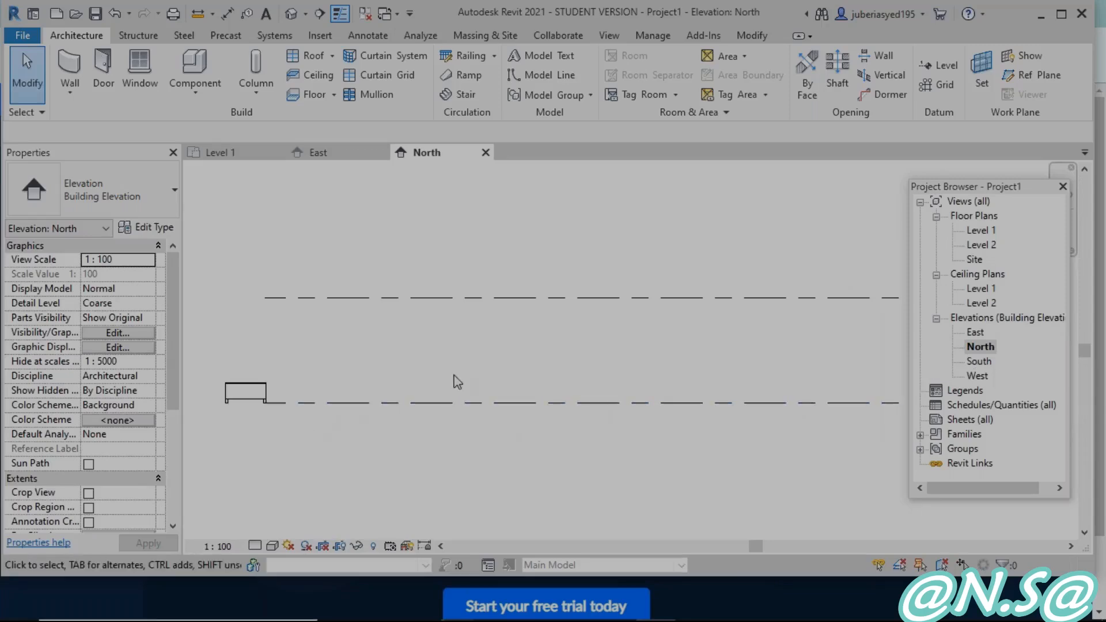
double_click(979, 360)
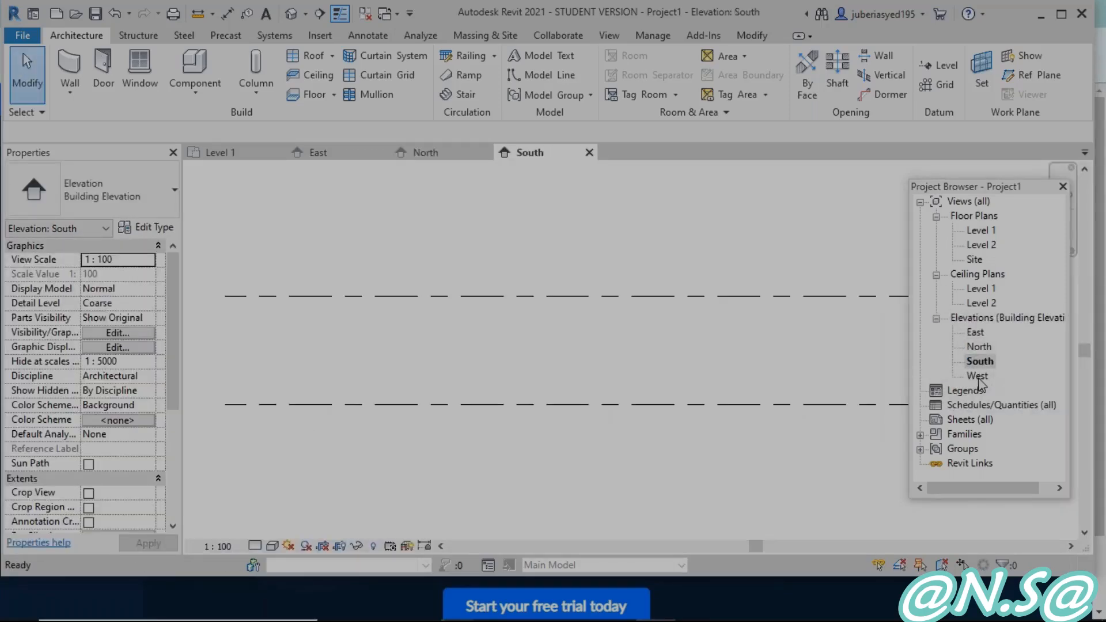
middle_drag(553, 410, 449, 405)
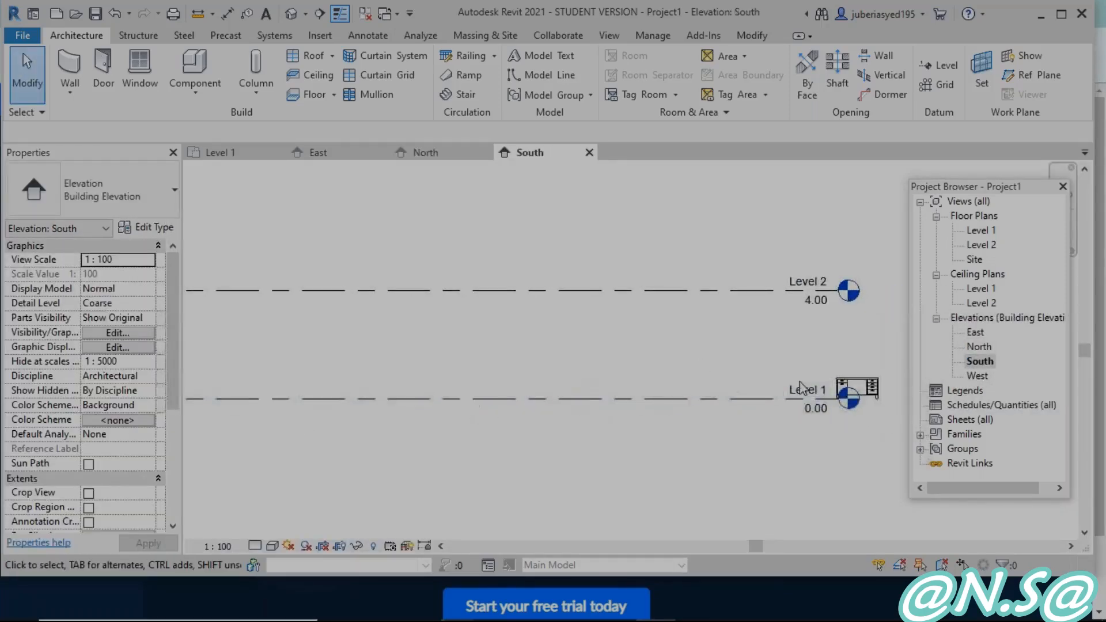
double_click(974, 375)
- Return to the Level 1 floor plan and move the desk outside the east elevation marker
double_click(978, 232)
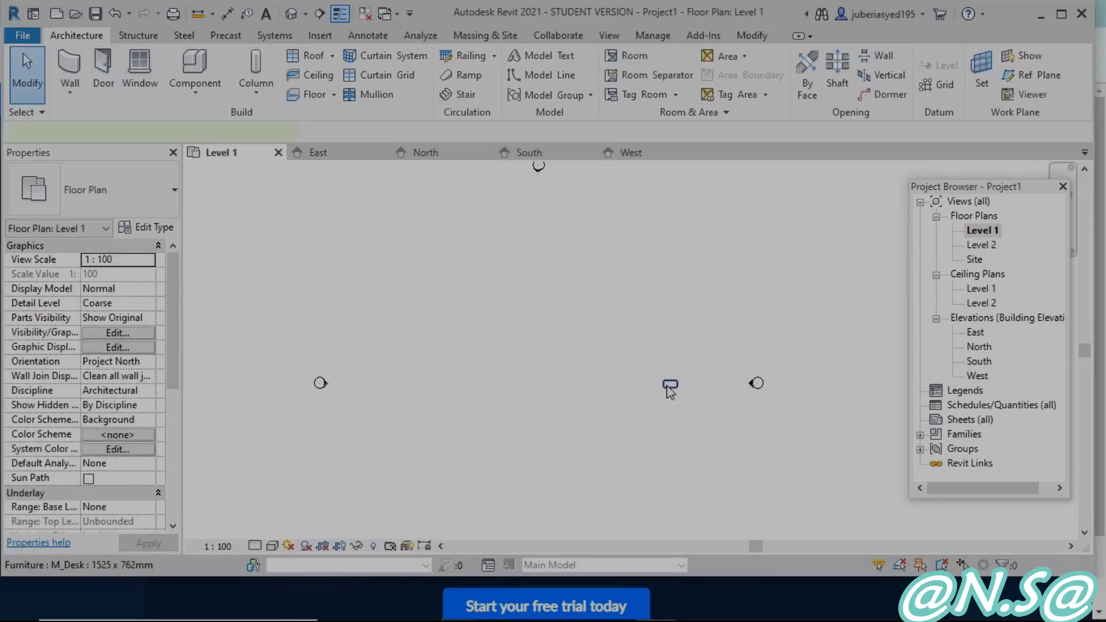
drag(668, 388, 816, 383)
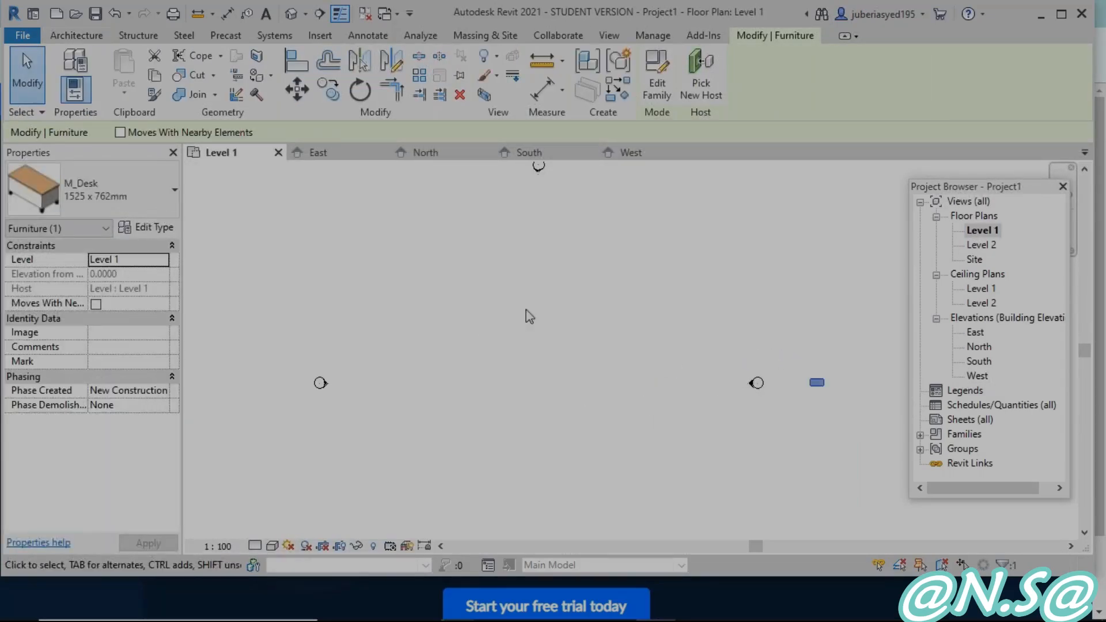
- Examine the East, North, South and West elevation views with the desk placed outside the east elevation marker
click(674, 400)
scroll(547, 343, down, 1)
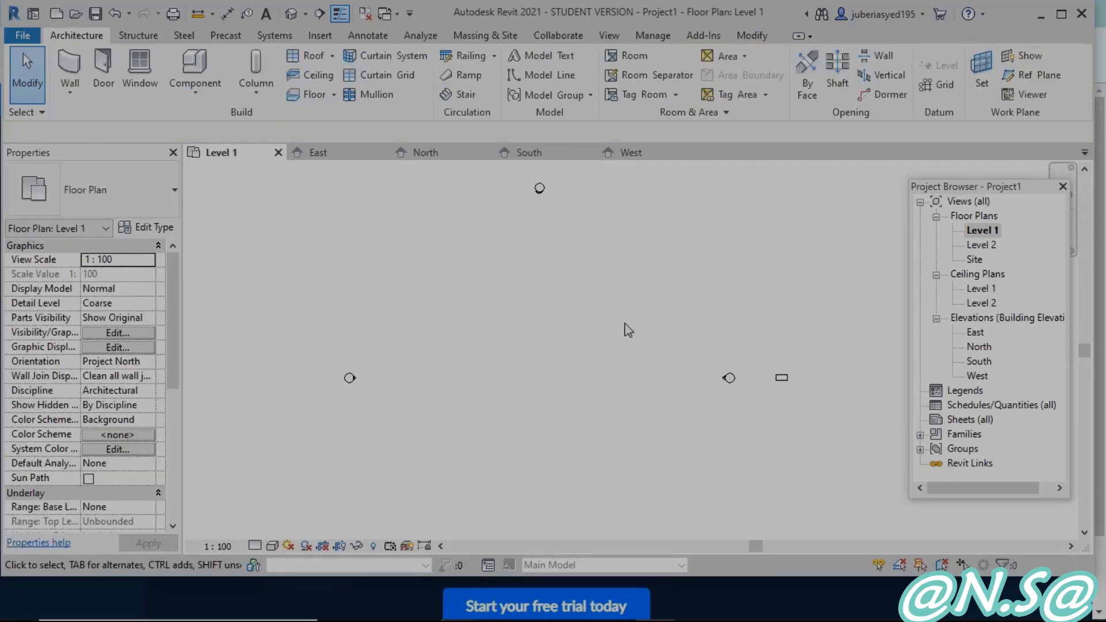
double_click(979, 334)
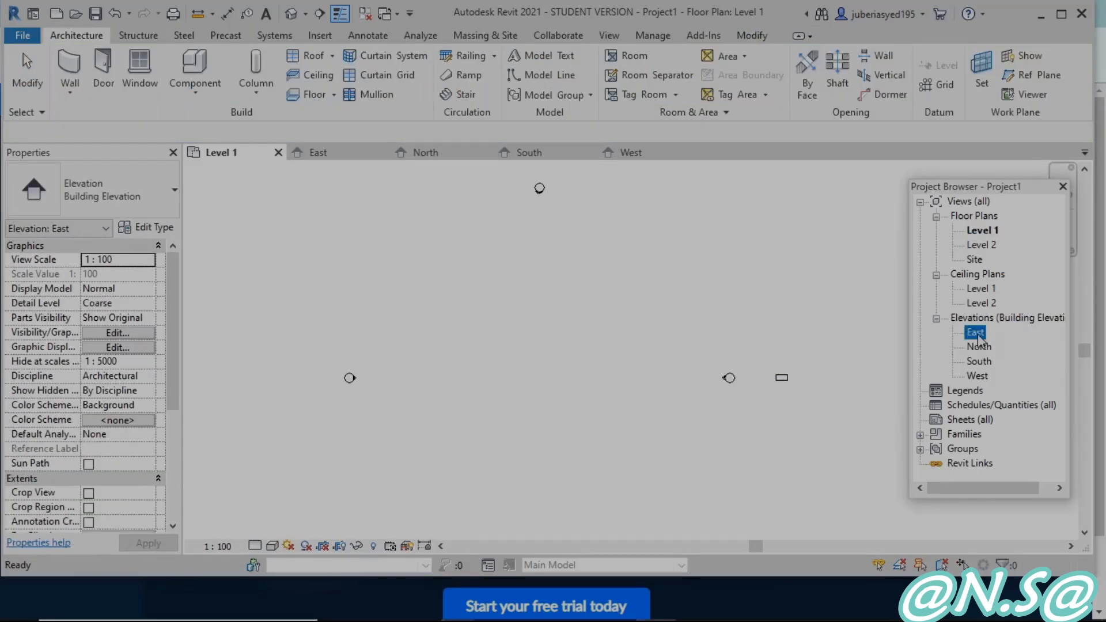
scroll(502, 355, down, 1)
middle_drag(494, 373, 578, 400)
scroll(663, 353, down, 2)
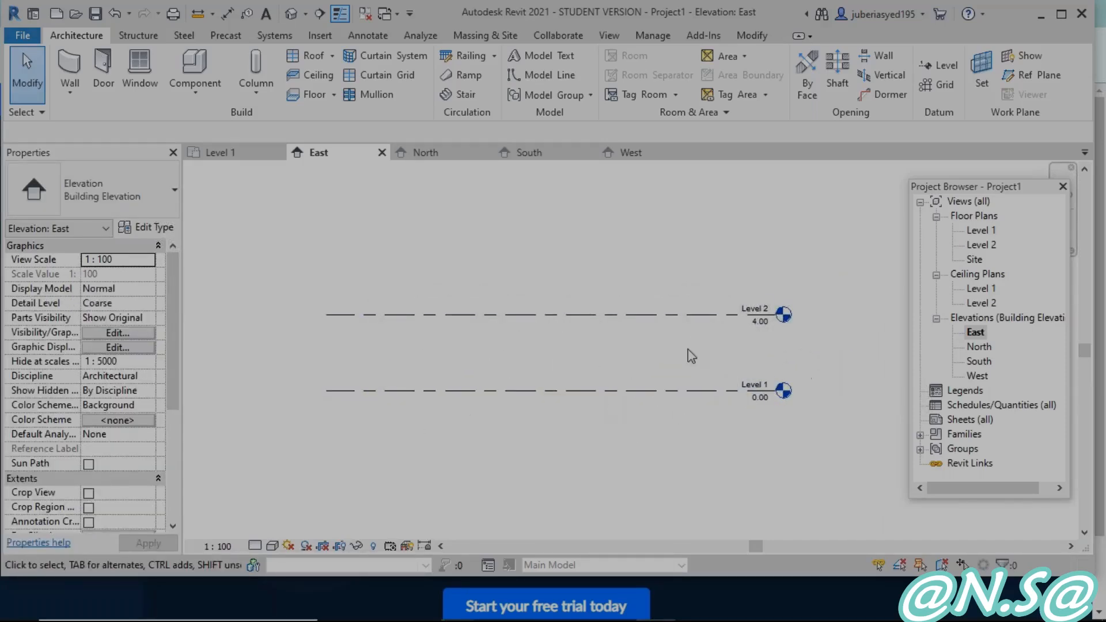
double_click(982, 347)
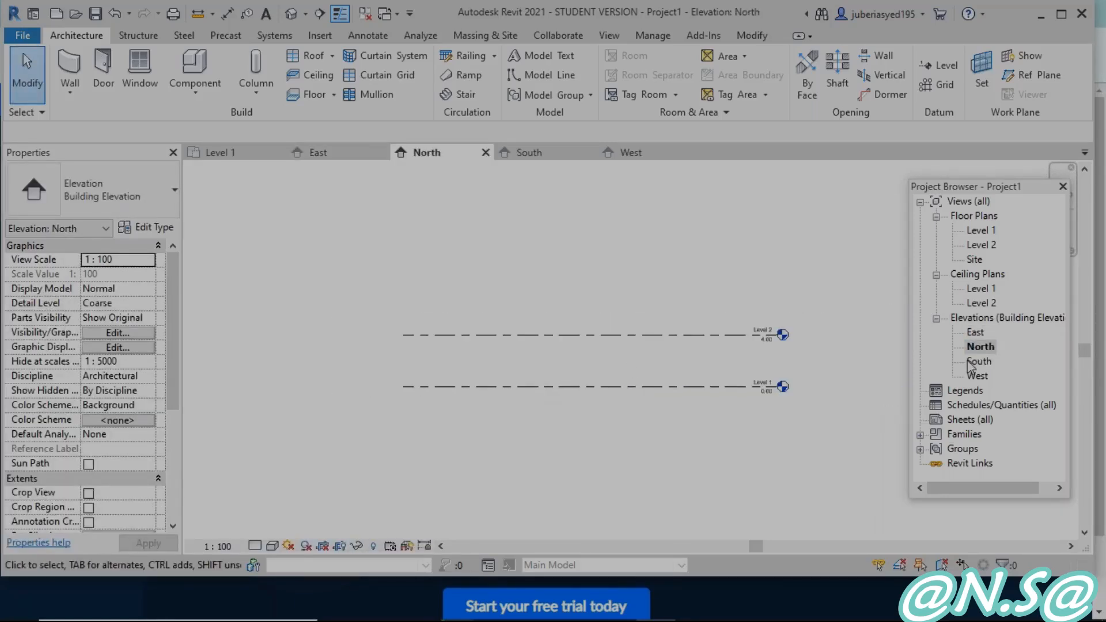
double_click(970, 362)
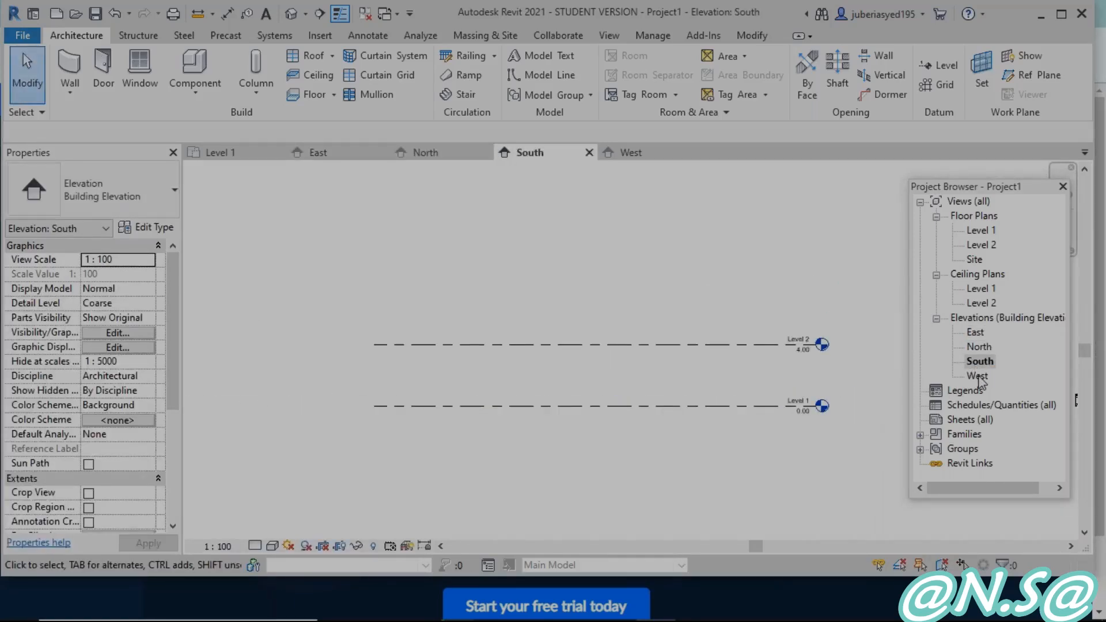
double_click(978, 376)
scroll(576, 432, down, 3)
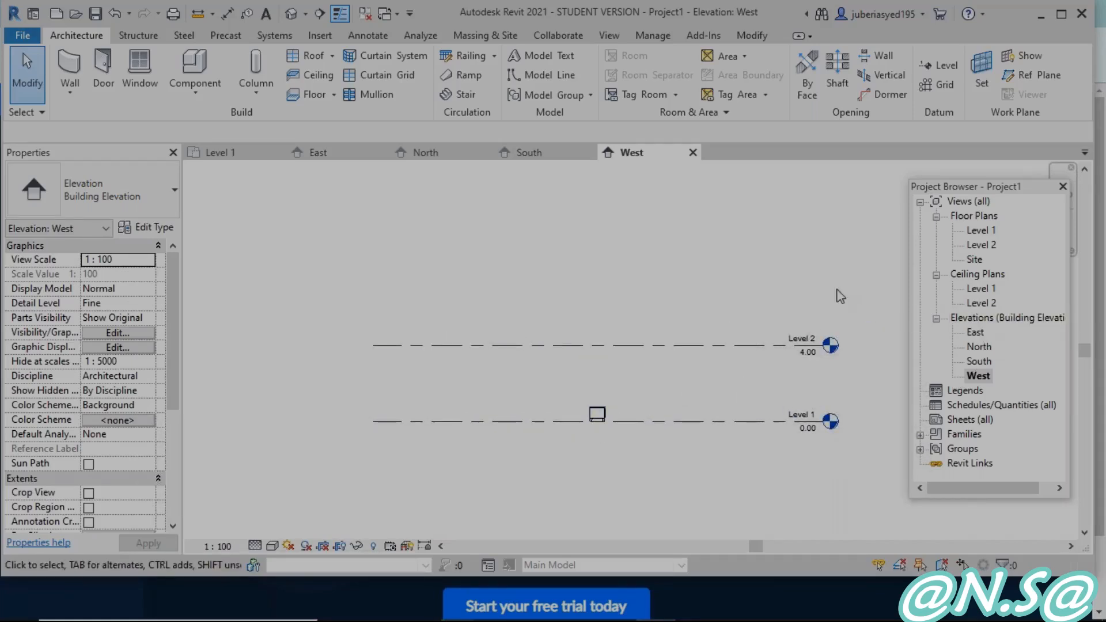
- Return to the Level 1 floor plan and move the desk back to the centre between the four elevation markers
double_click(977, 231)
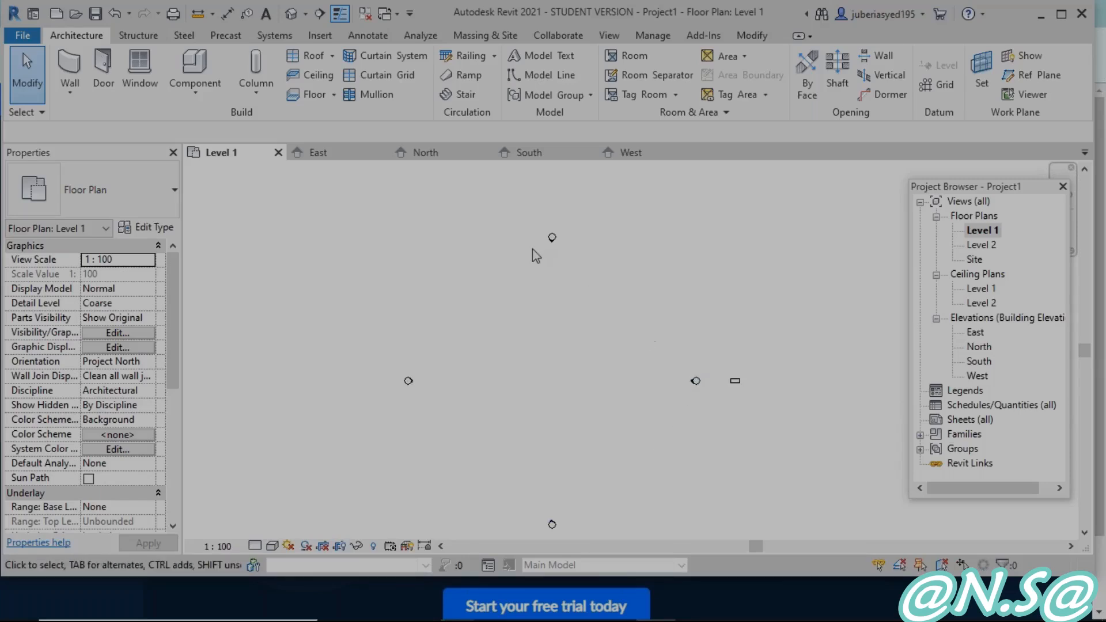
drag(737, 386, 547, 388)
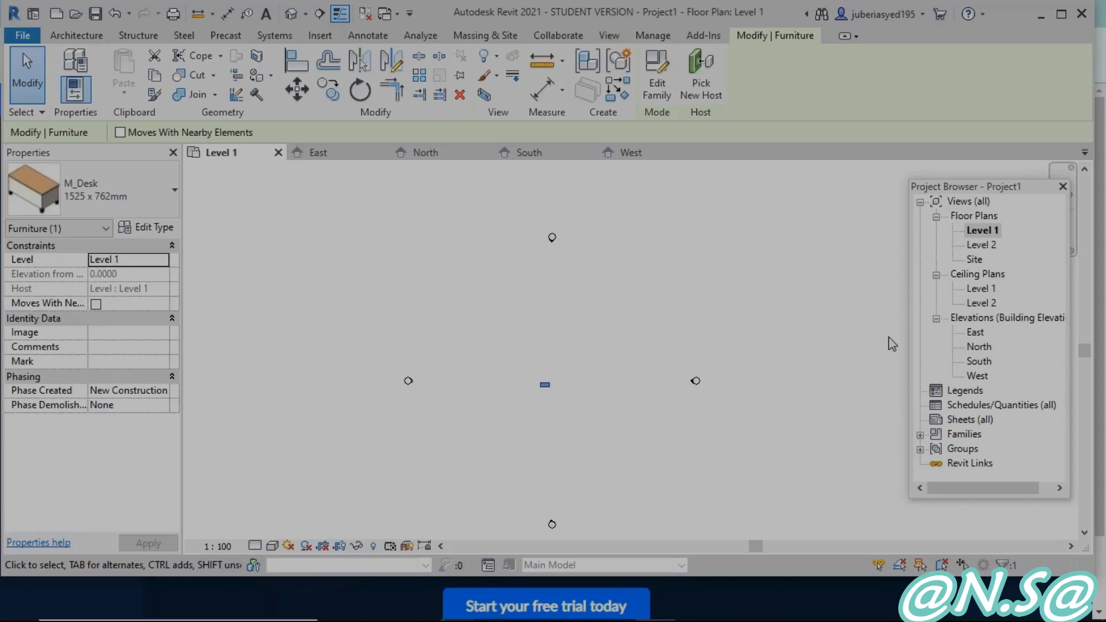
click(623, 424)
scroll(547, 305, up, 1)
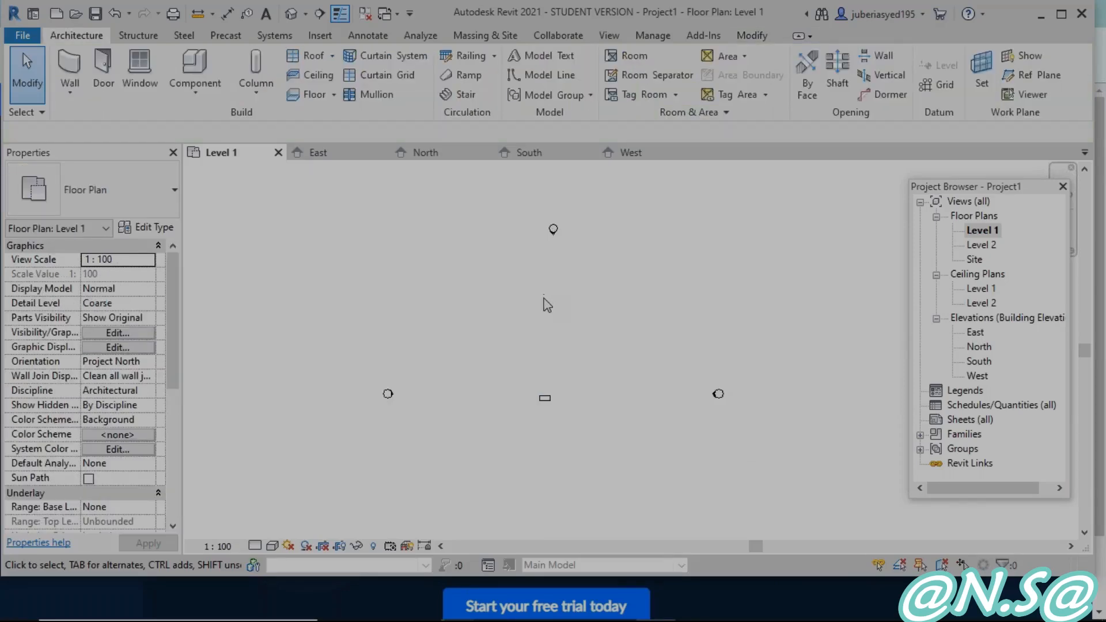
middle_drag(572, 329, 488, 292)
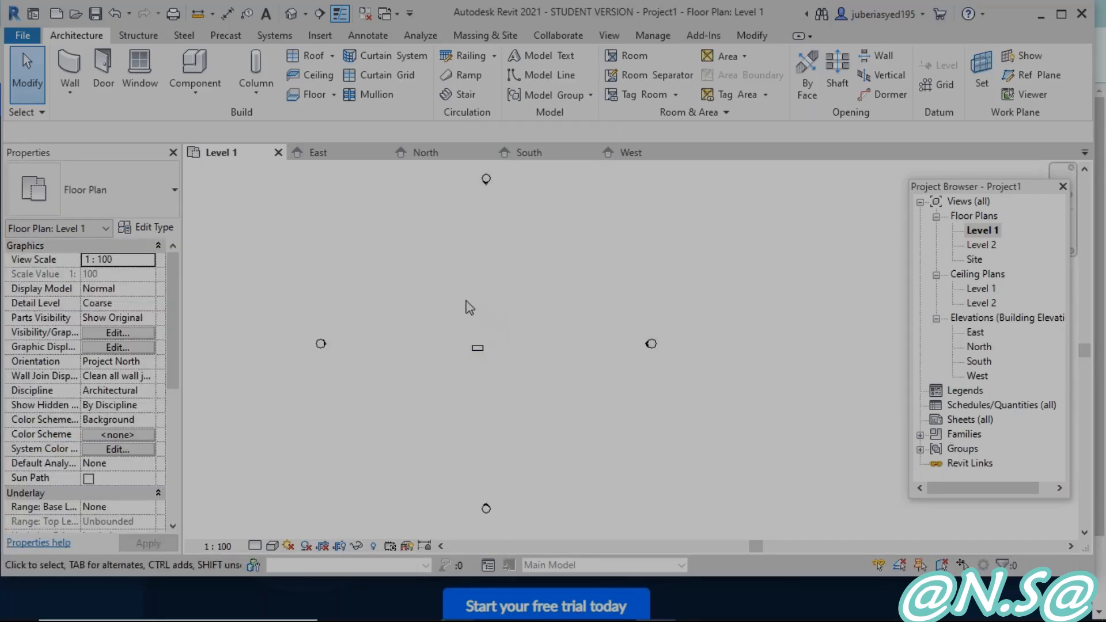
middle_drag(467, 329, 466, 390)
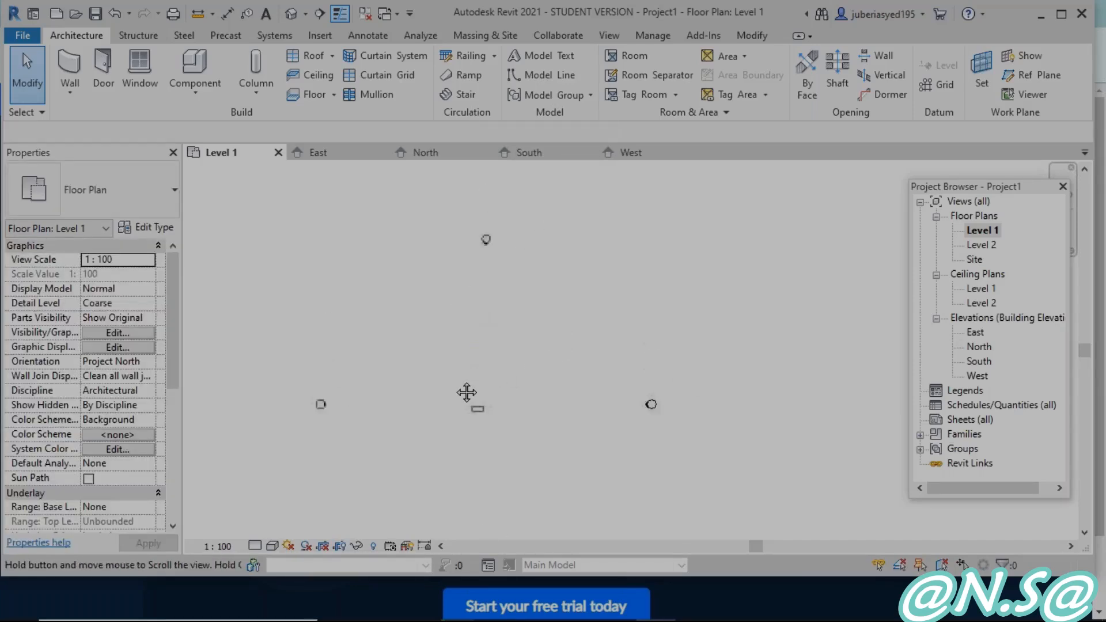
middle_drag(611, 423, 581, 365)
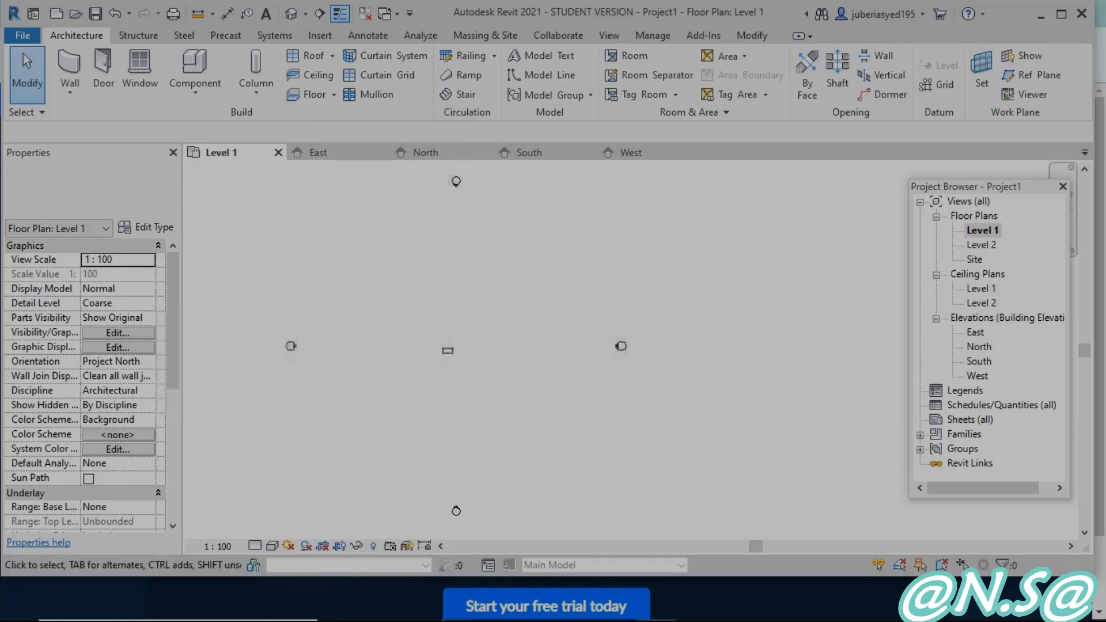
- Move the east elevation marker about 24 m horizontally outward, away from the desk
click(618, 351)
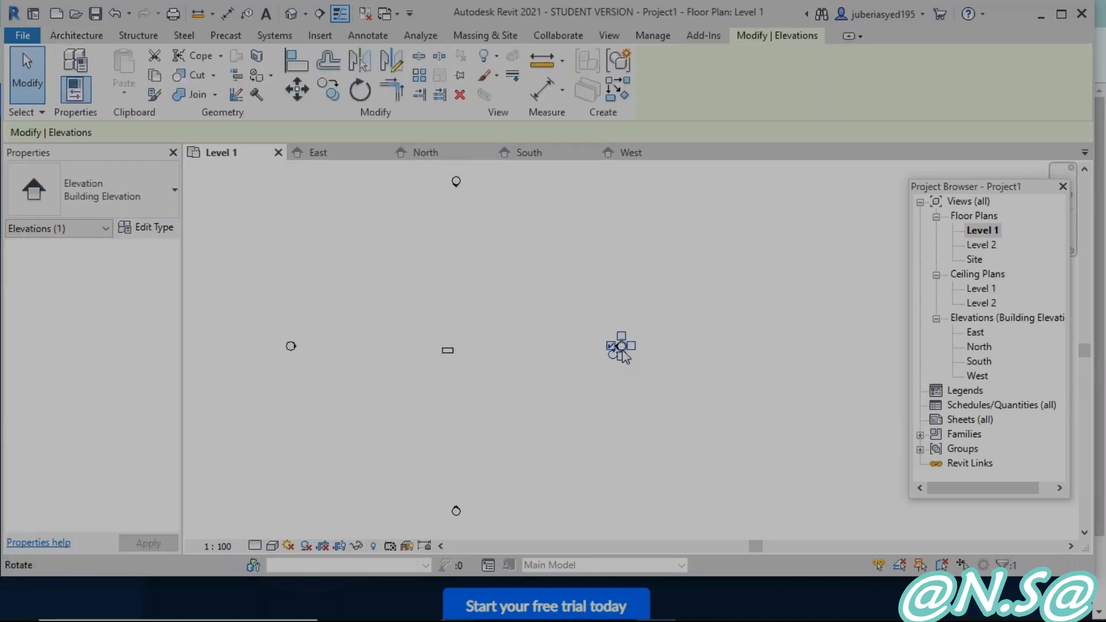
click(616, 353)
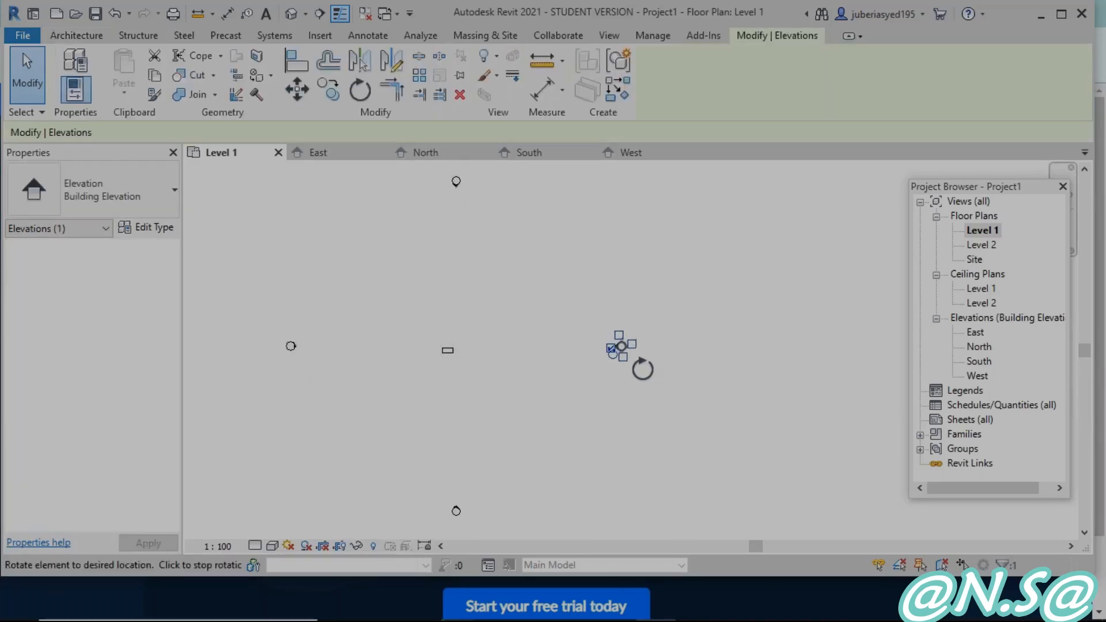
click(639, 365)
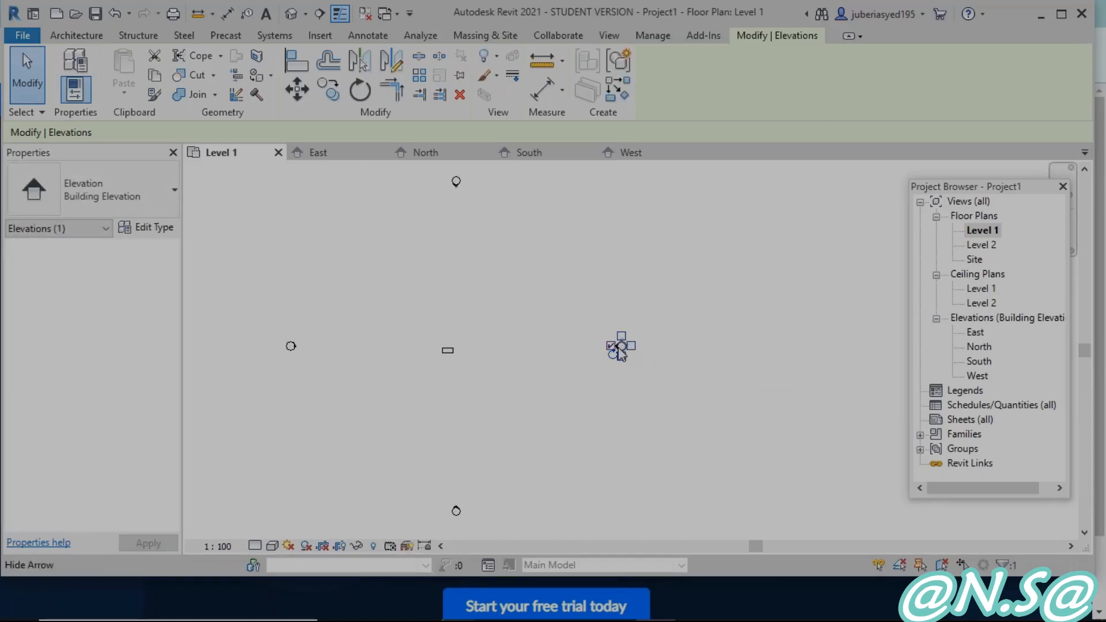
click(305, 87)
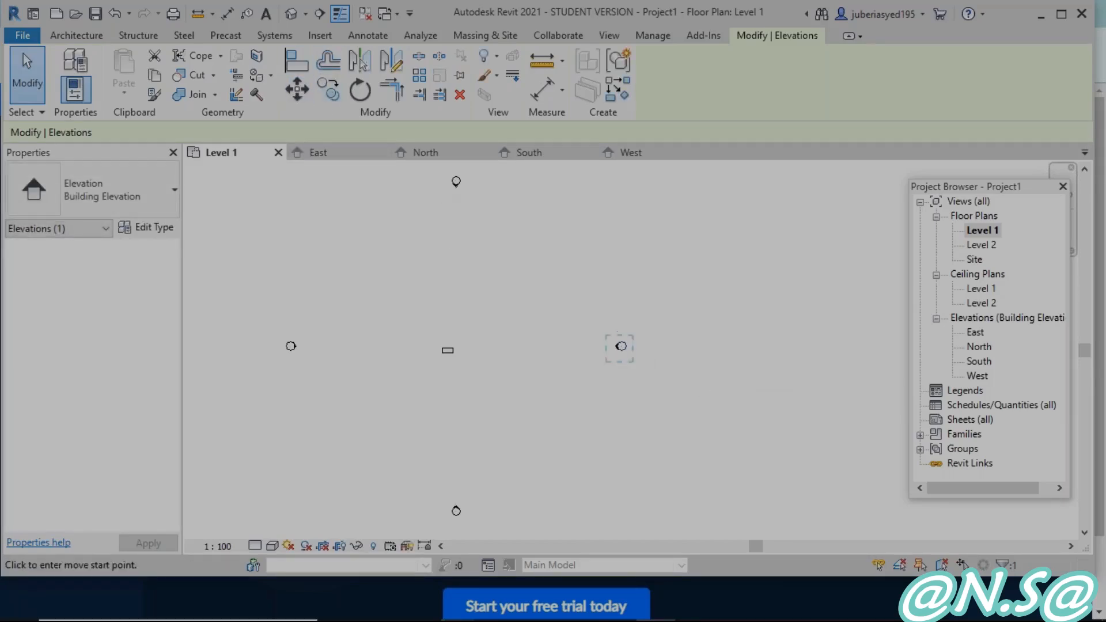
click(621, 346)
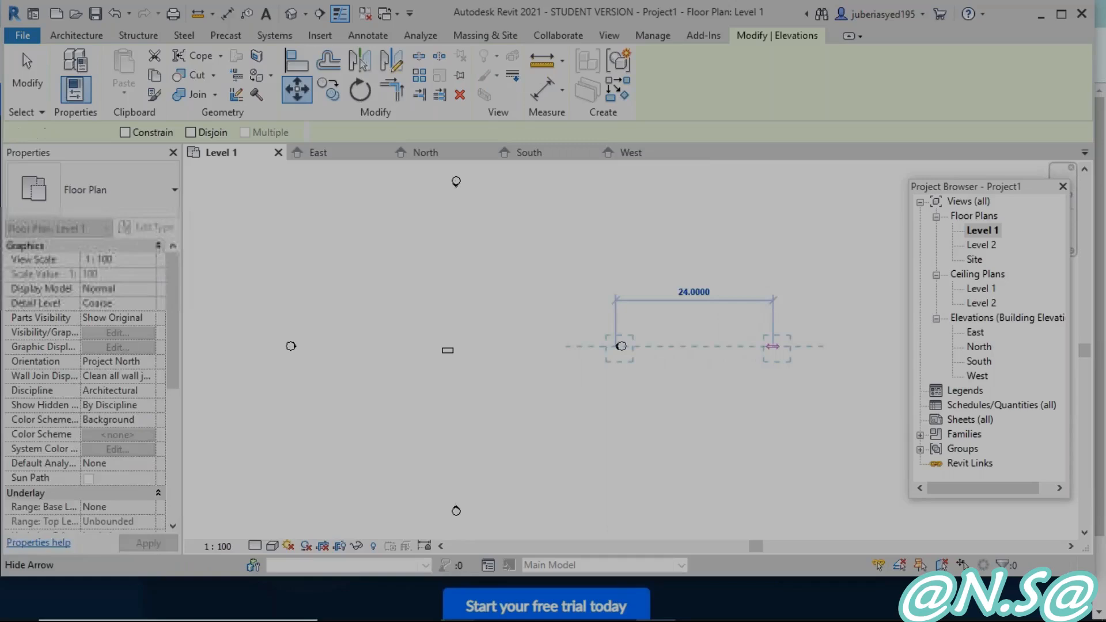
click(773, 350)
key(Escape)
scroll(718, 397, down, 1)
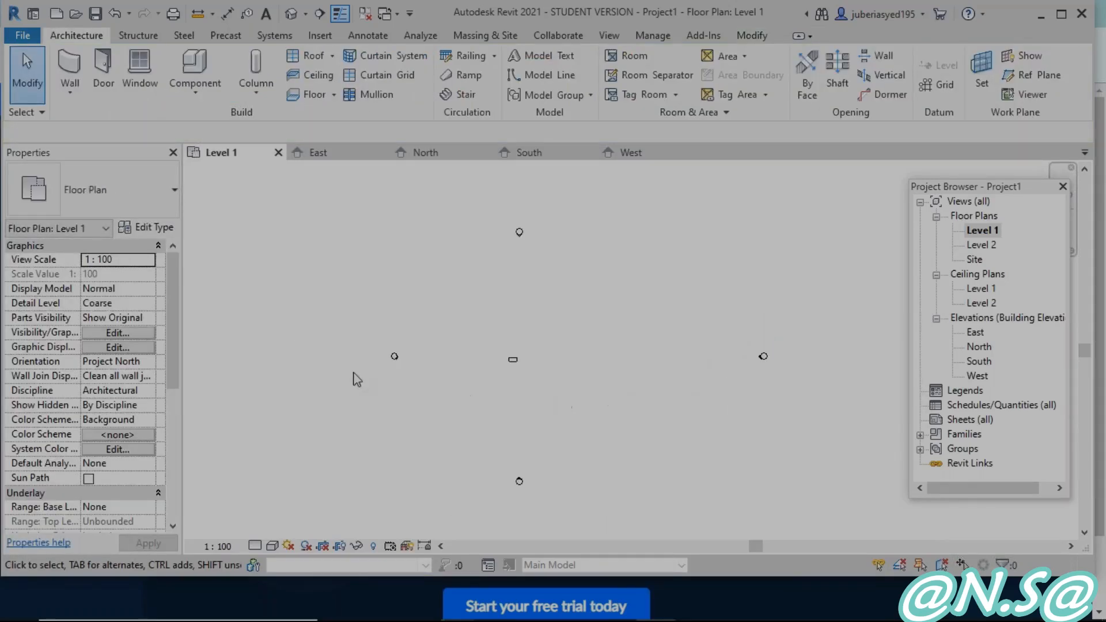
- Move the west elevation marker horizontally outward, roughly doubling its distance from the desk
click(394, 357)
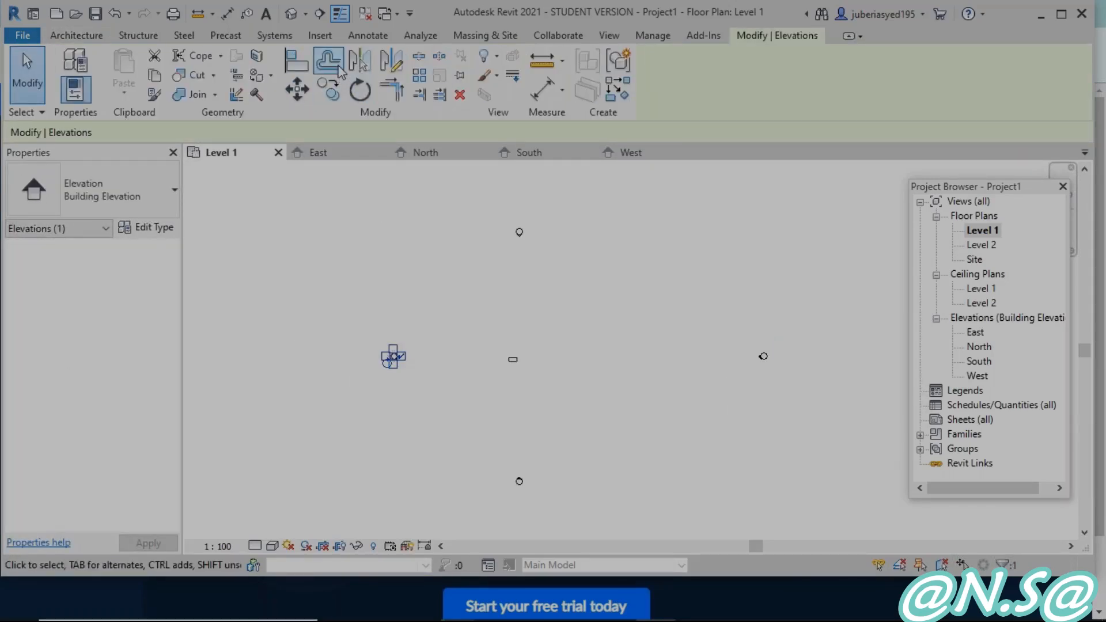
click(297, 89)
click(392, 356)
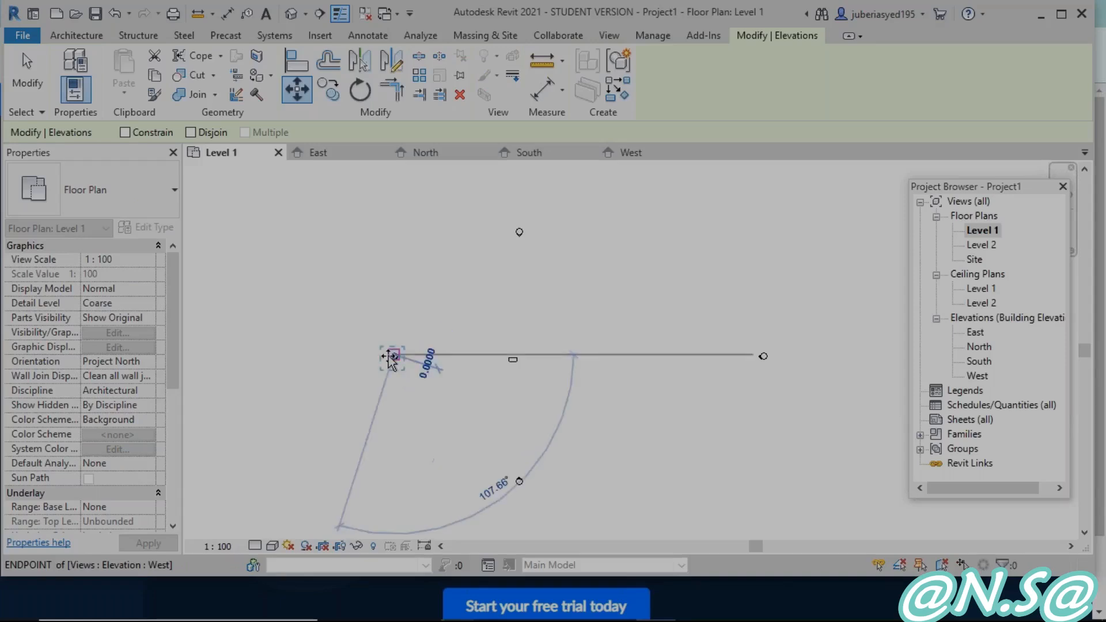
click(269, 357)
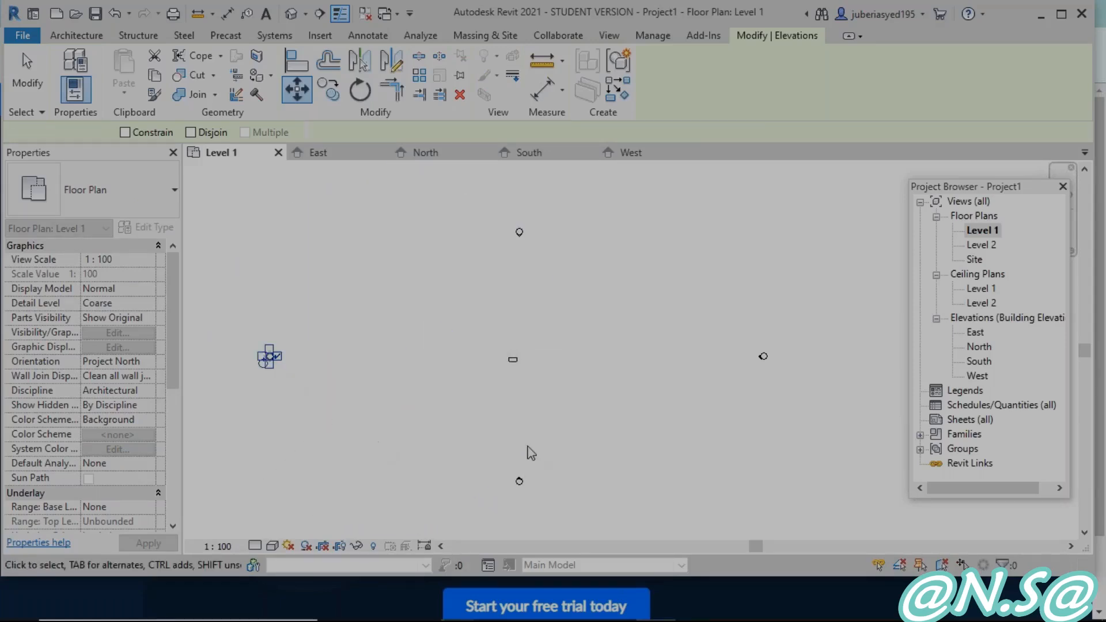
key(Escape)
- Select the whole north elevation marker, including its view arrow, and move it straight outward from the desk
middle_drag(526, 277, 519, 380)
click(512, 338)
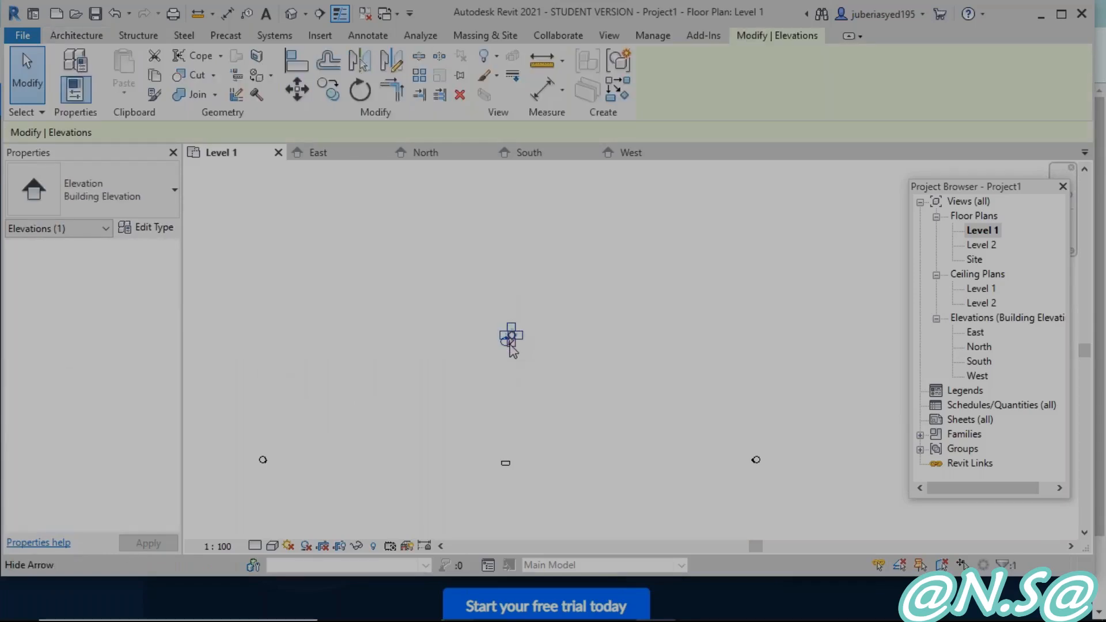
key(Escape)
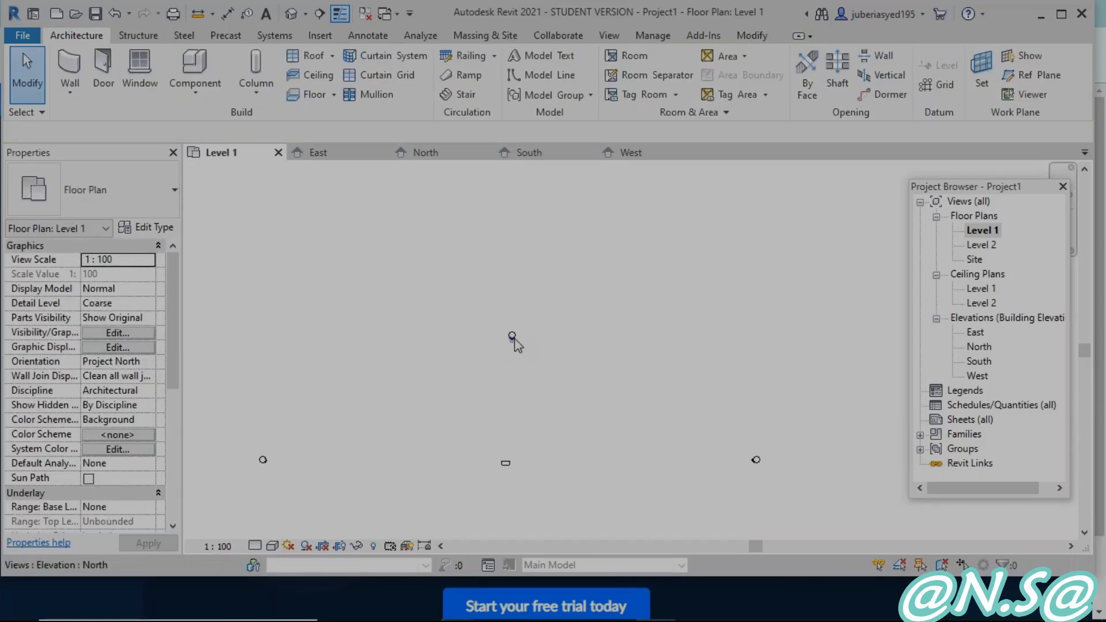
mouse_move(511, 332)
mouse_down()
mouse_move(512, 271)
mouse_move(512, 348)
mouse_move(510, 295)
mouse_up()
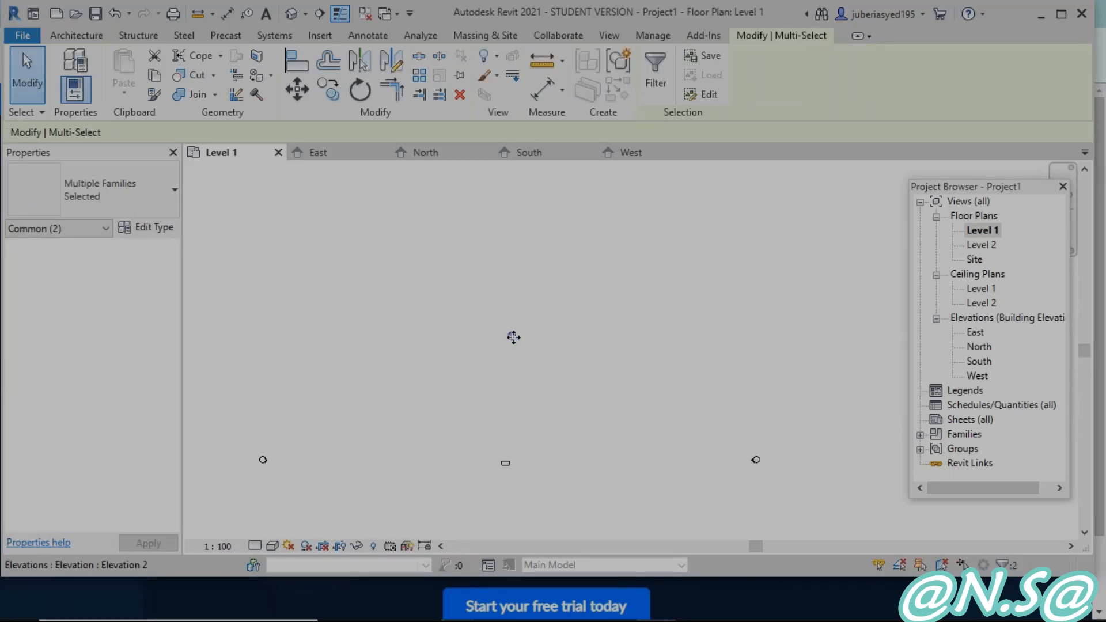
drag(512, 338, 505, 243)
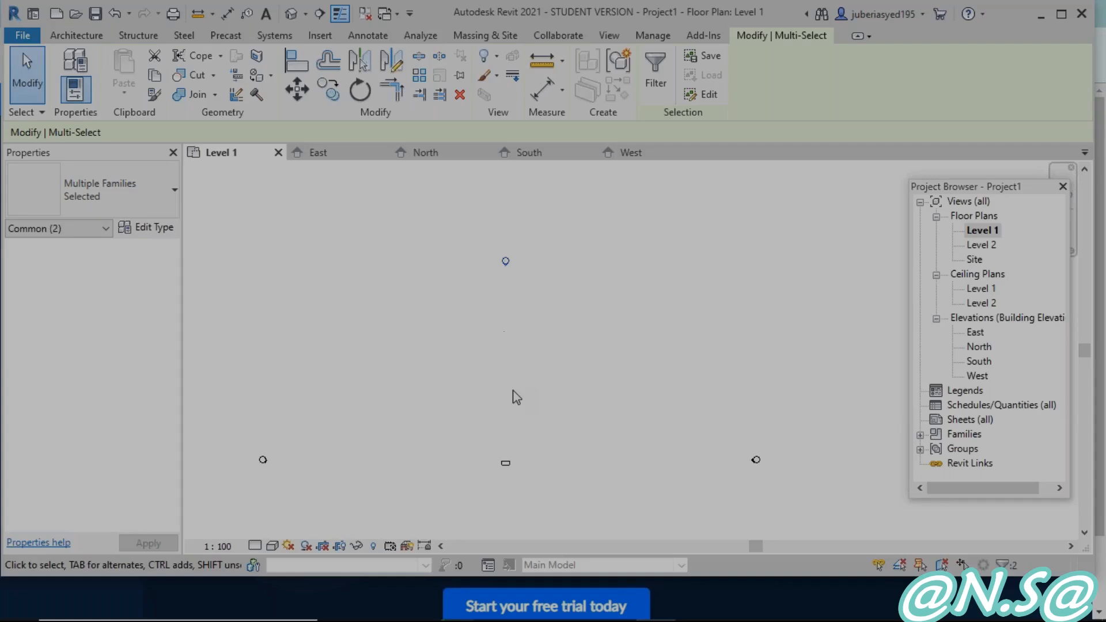
middle_drag(502, 448, 484, 369)
click(496, 428)
- Select the whole south elevation marker with its view arrow and move it about 26 m vertically away from the desk
middle_drag(490, 497, 476, 424)
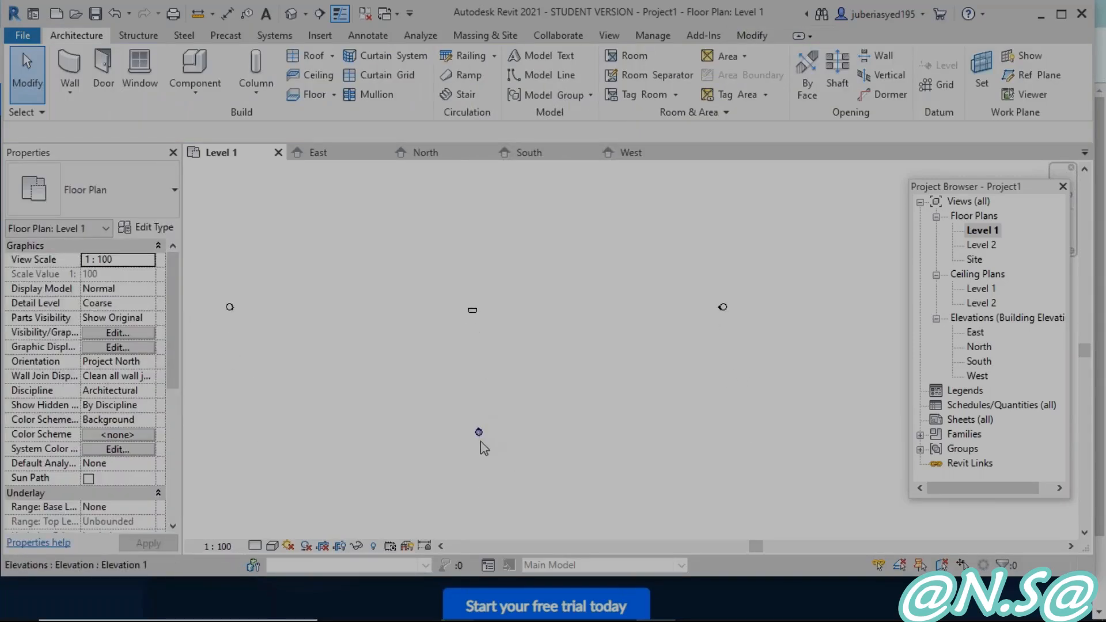
click(480, 437)
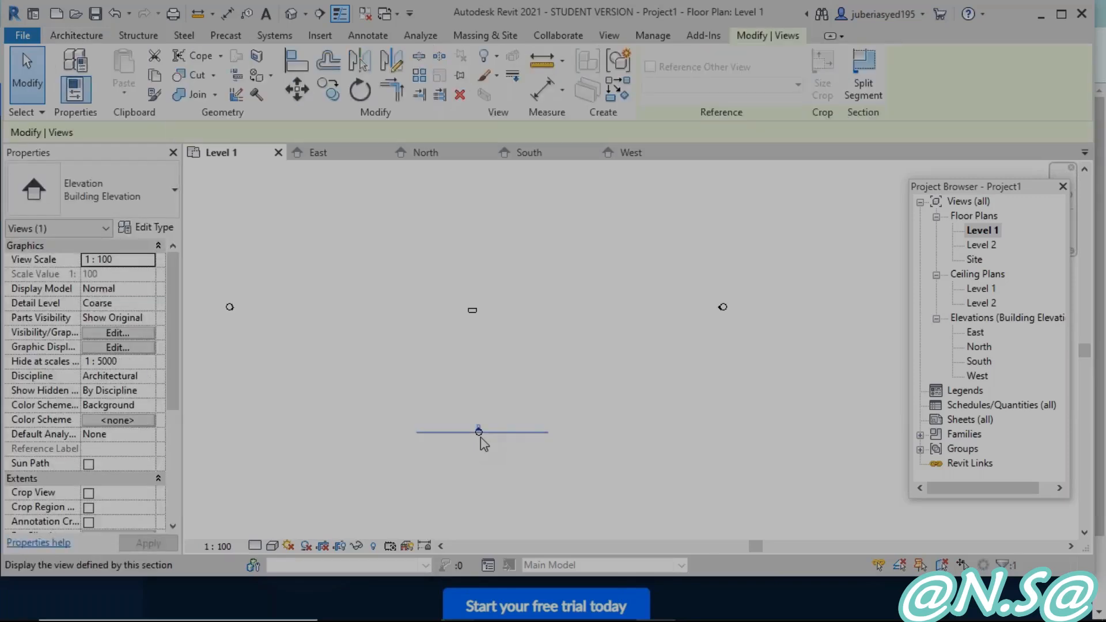
key(Escape)
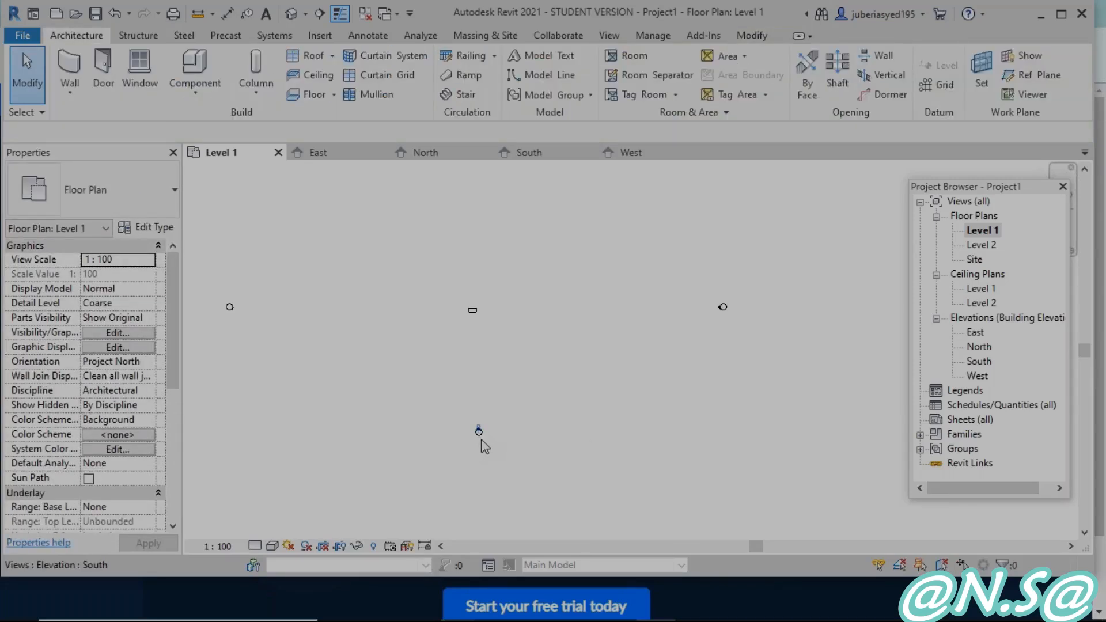
click(477, 438)
key(Escape)
drag(429, 375, 585, 538)
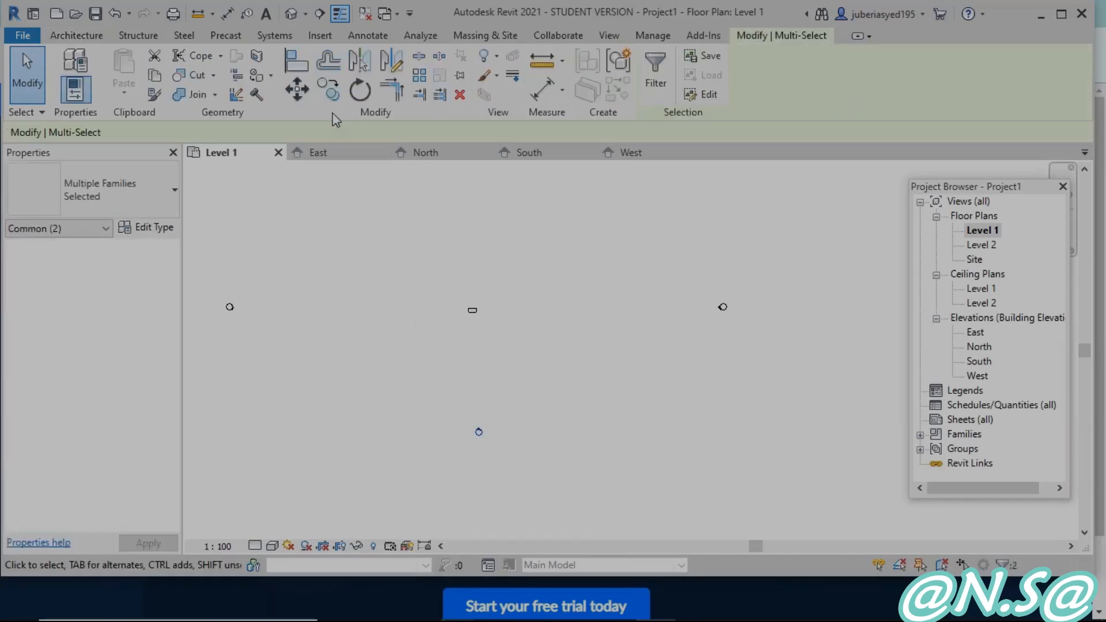
click(297, 91)
middle_drag(444, 383, 429, 293)
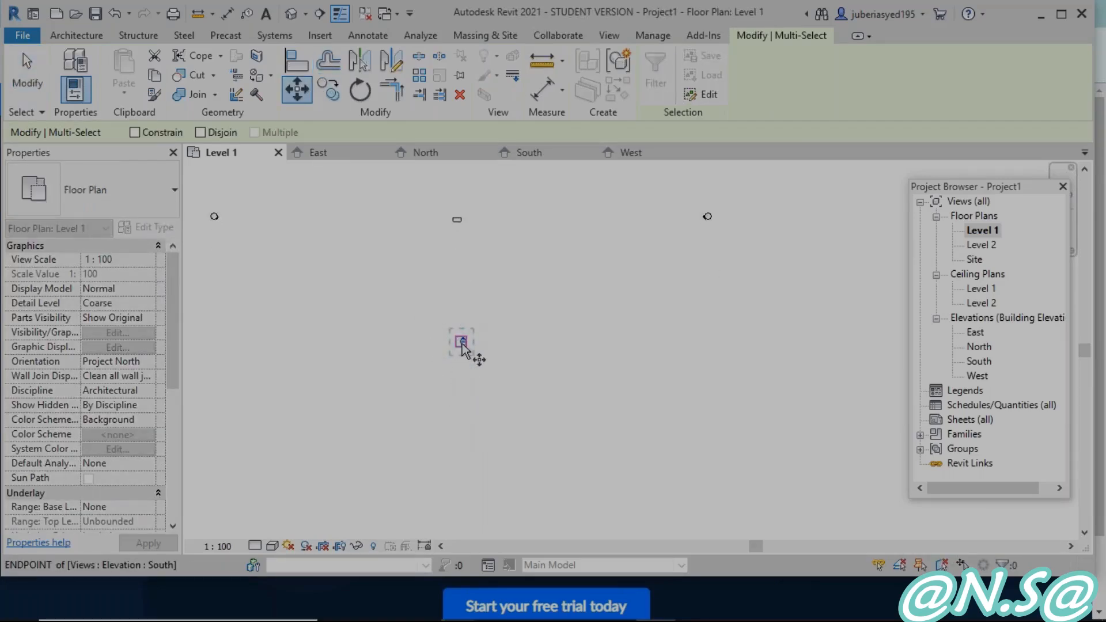
click(462, 342)
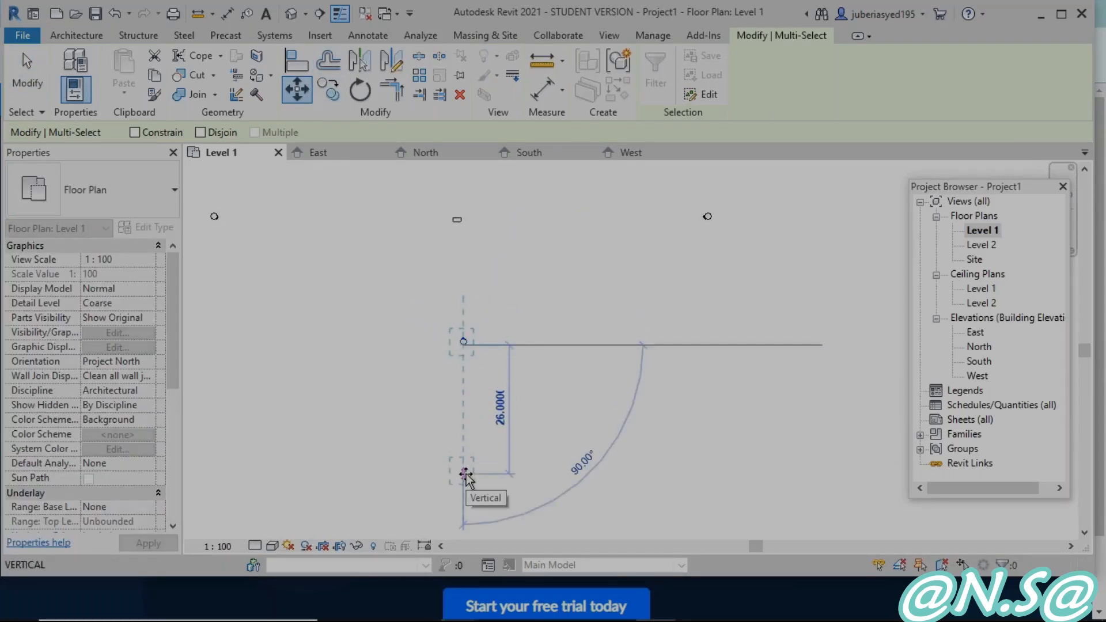
click(465, 465)
key(Escape)
scroll(571, 455, down, 1)
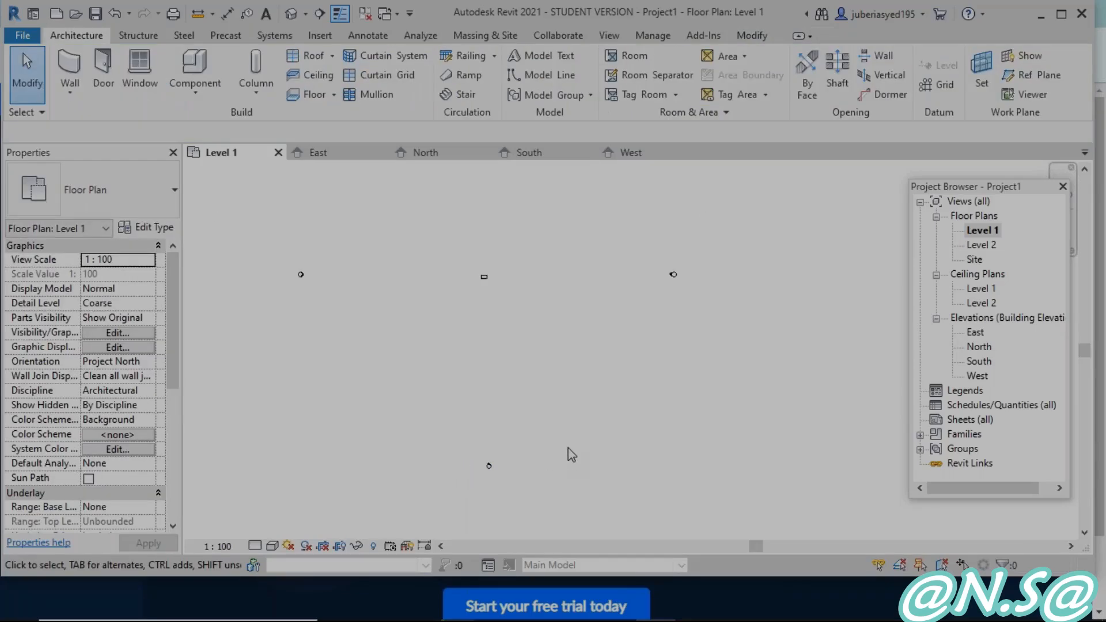
- Open the East elevation view and examine the desk and the Level 1 and Level 2 lines
scroll(572, 455, down, 1)
scroll(496, 314, up, 1)
scroll(506, 268, up, 1)
double_click(972, 332)
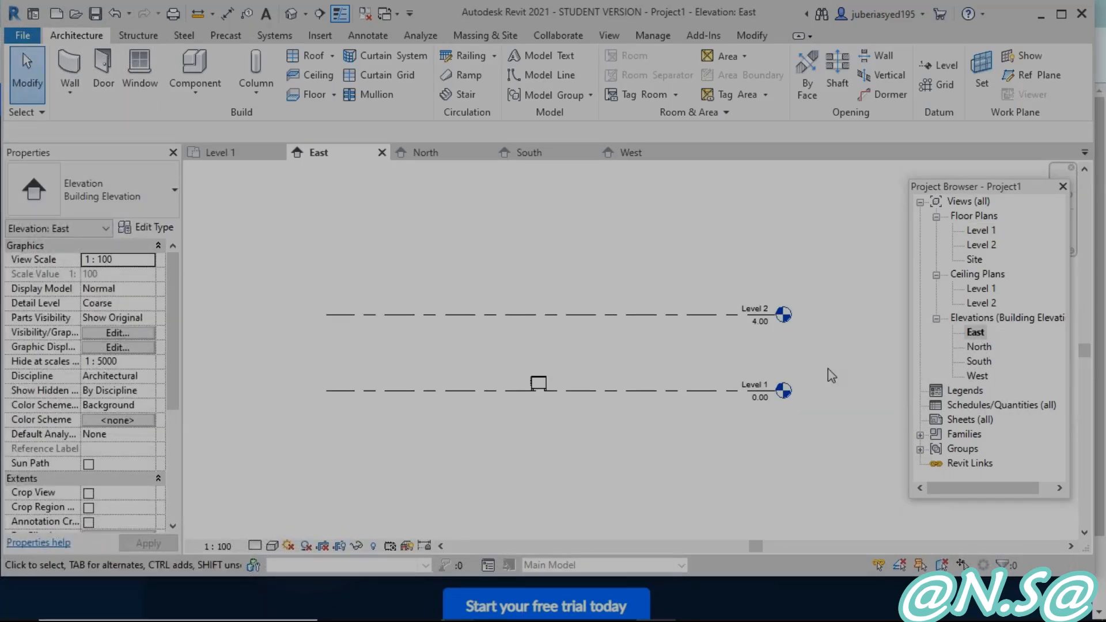
scroll(785, 367, up, 1)
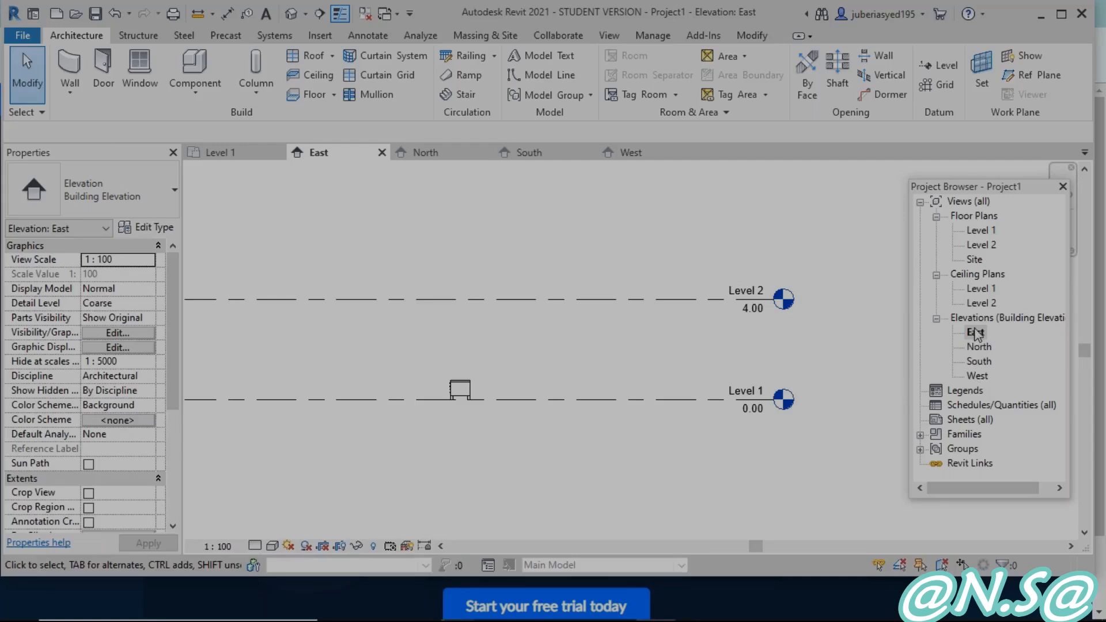
scroll(800, 400, up, 1)
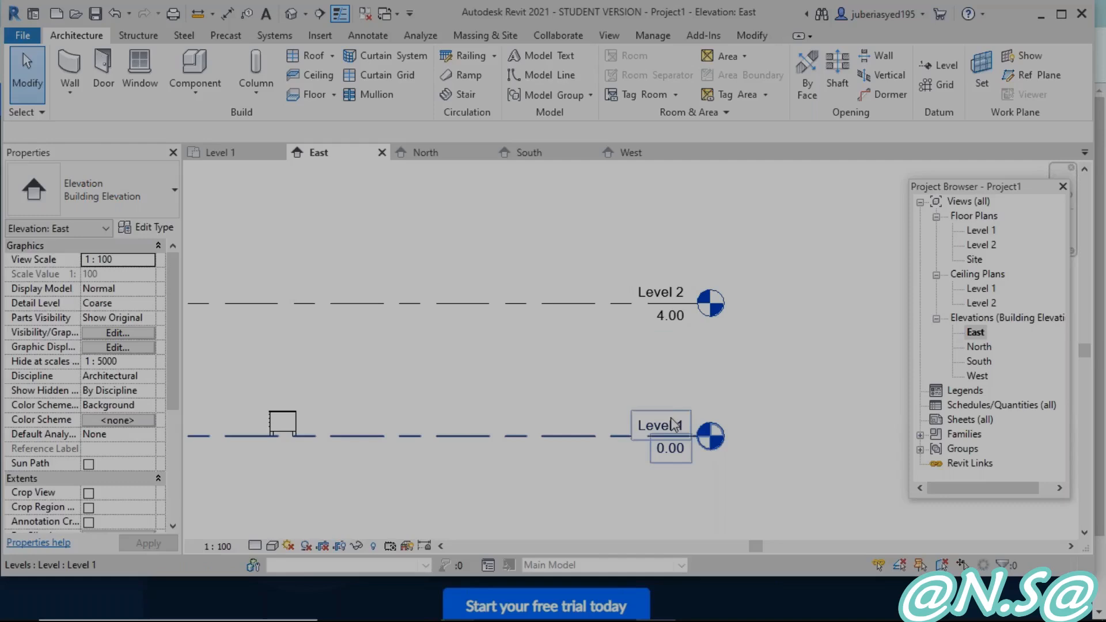
- Set the elevation of Level 2 to 3 m, and set it back to 4 m
double_click(668, 317)
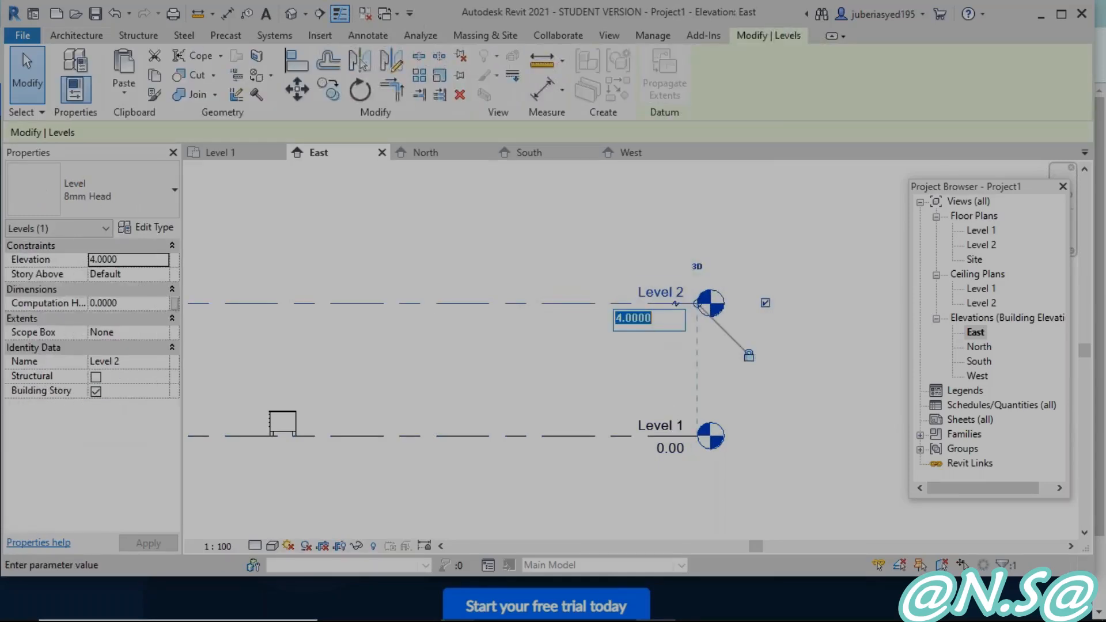
text(3)
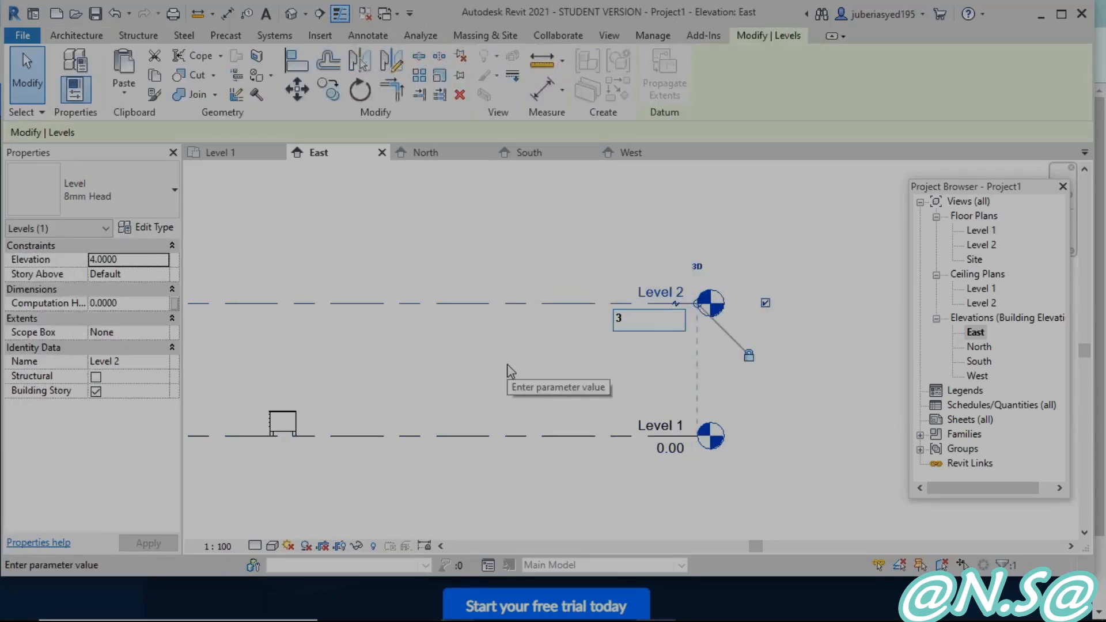
key(Return)
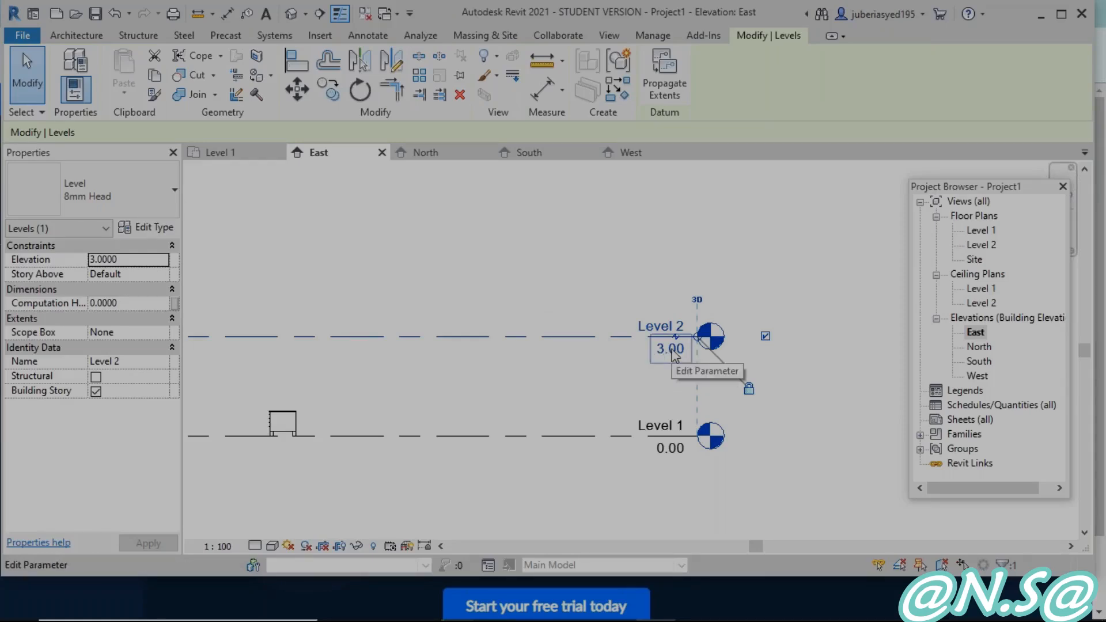
click(671, 350)
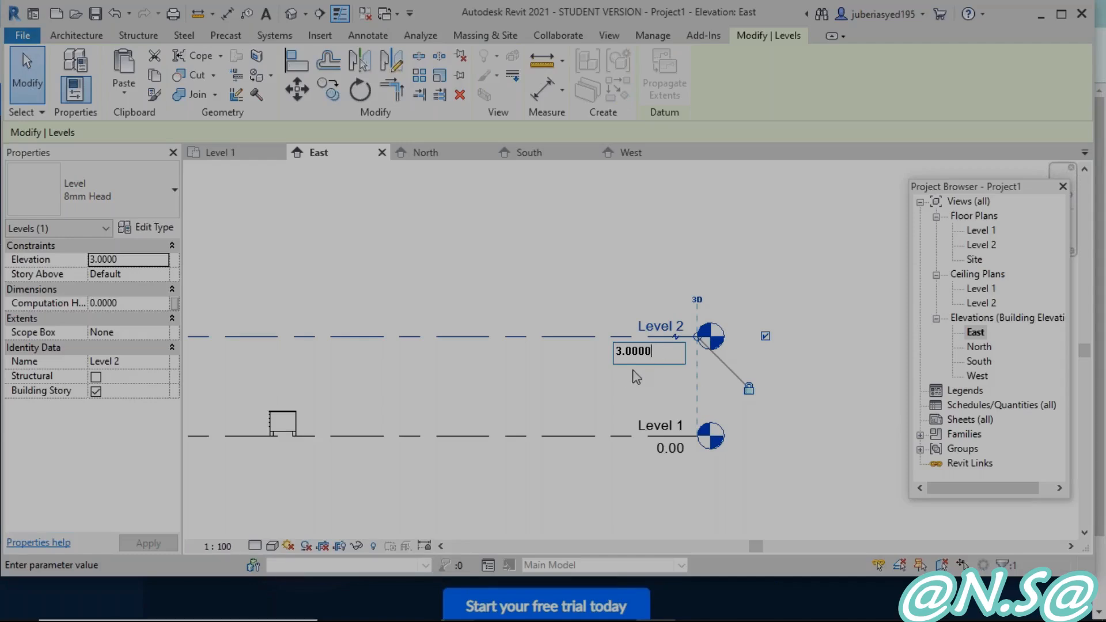
drag(663, 353, 598, 353)
text(4)
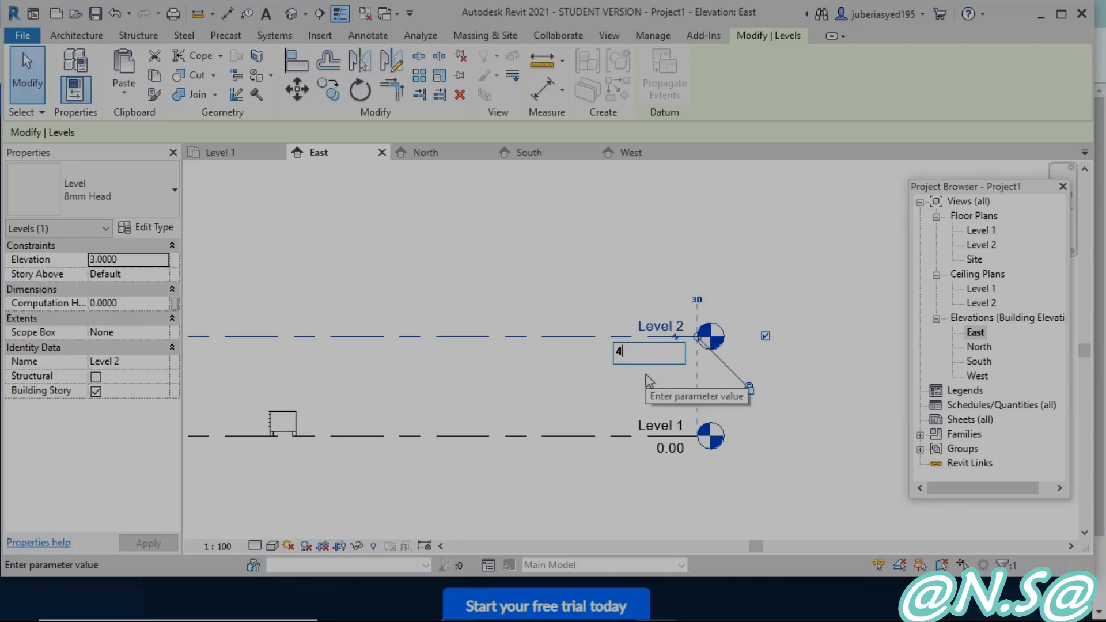
key(Return)
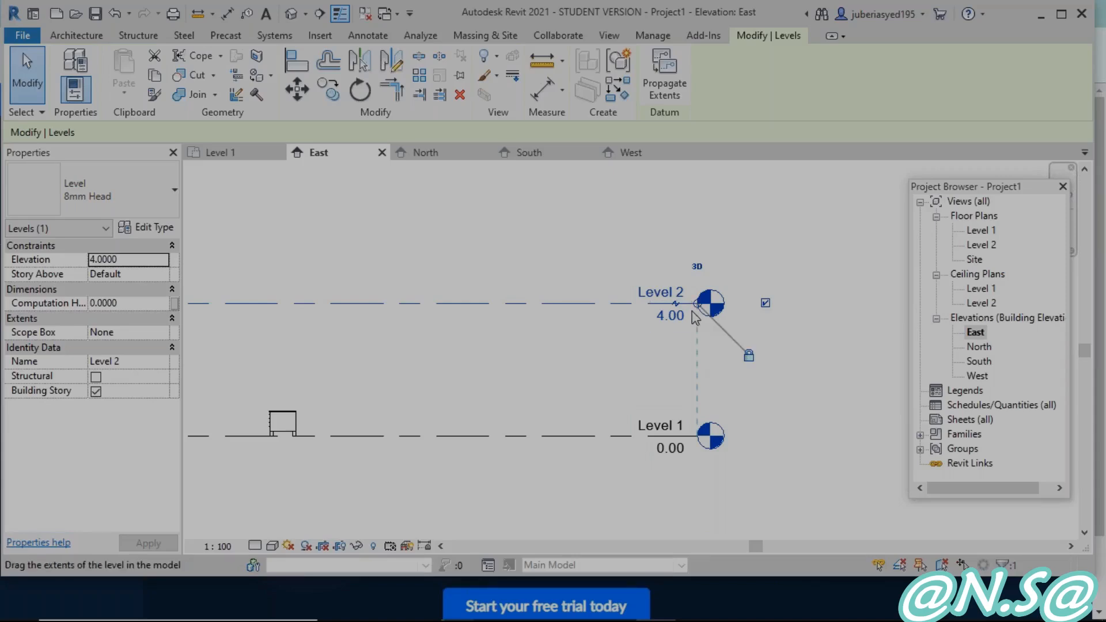
- Set the elevation of Level 2 to 10 feet by entering the value as 10'
click(668, 322)
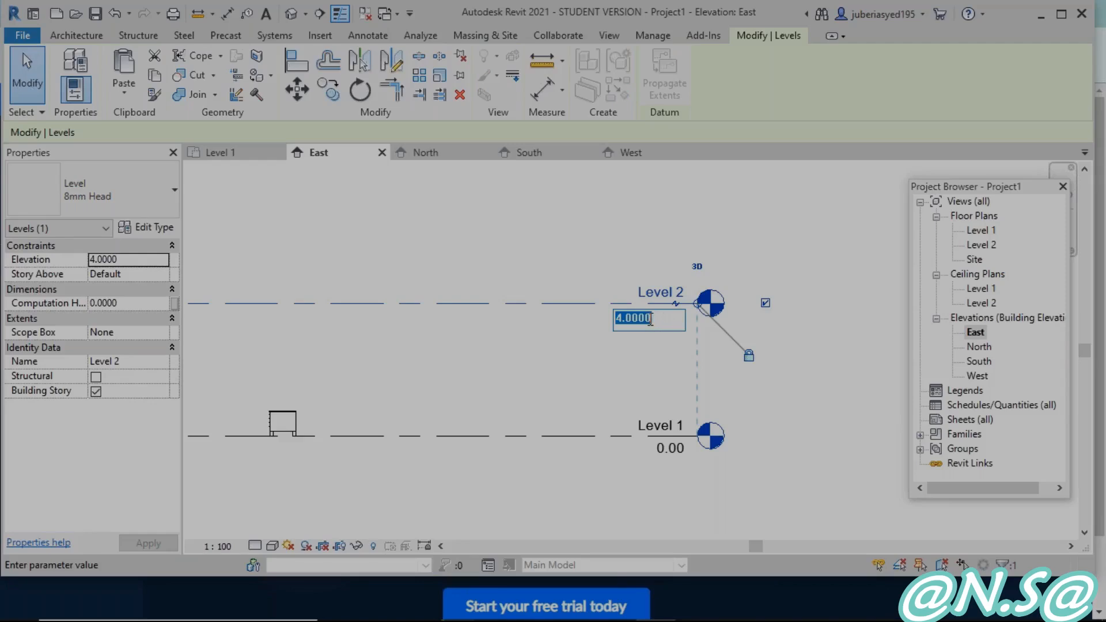
text(10')
key(Return)
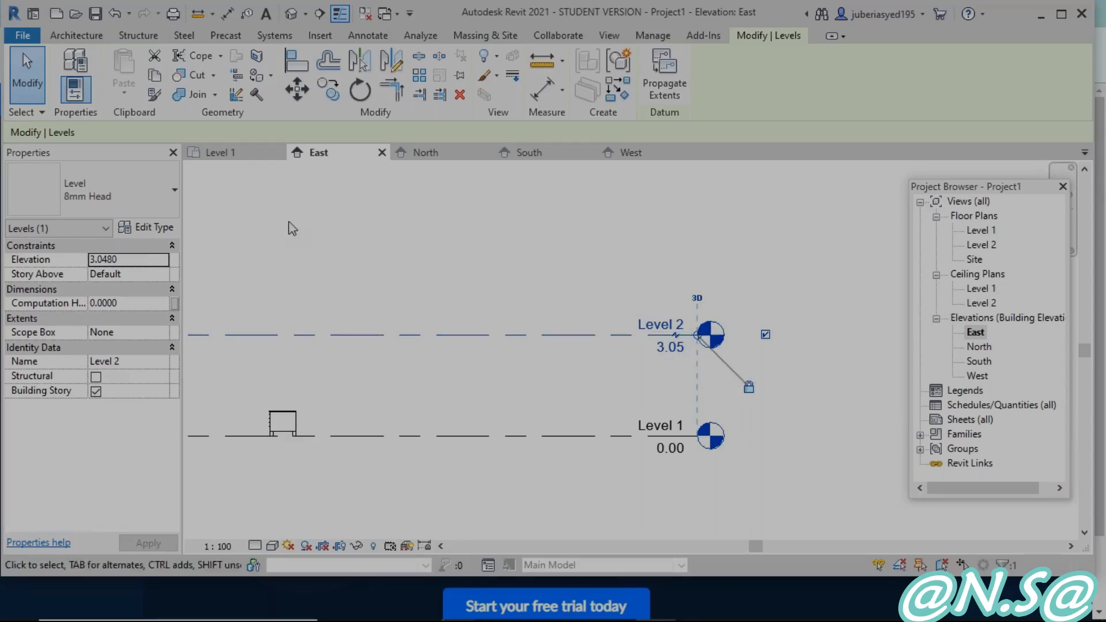
- Set the unit symbol of the project's length format to m and apply the project units
key(u)
key(n)
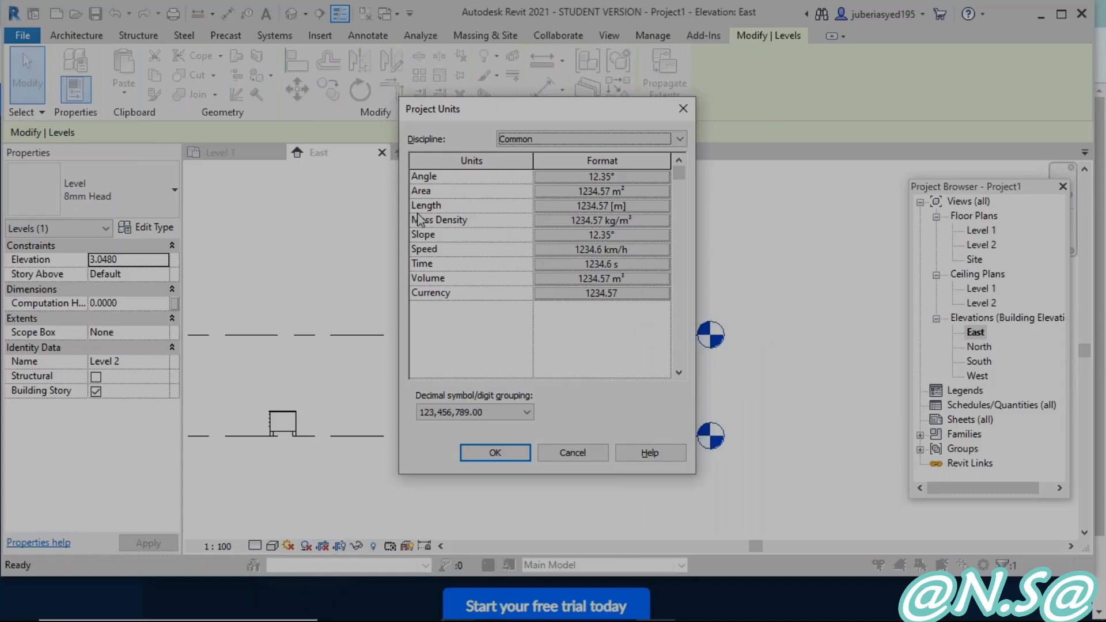
click(576, 206)
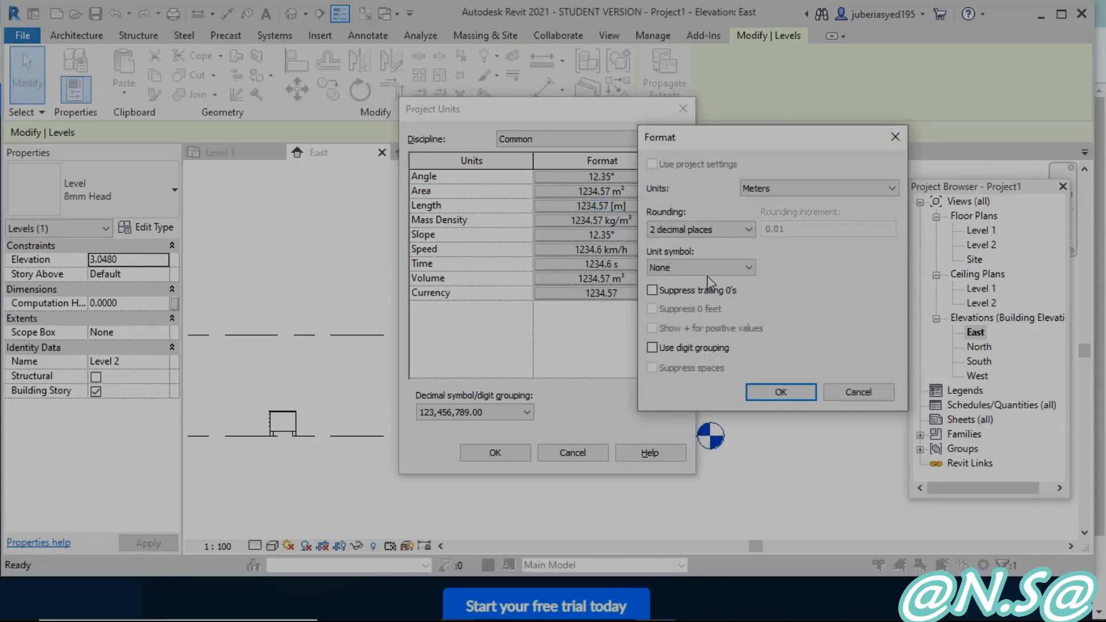
click(700, 268)
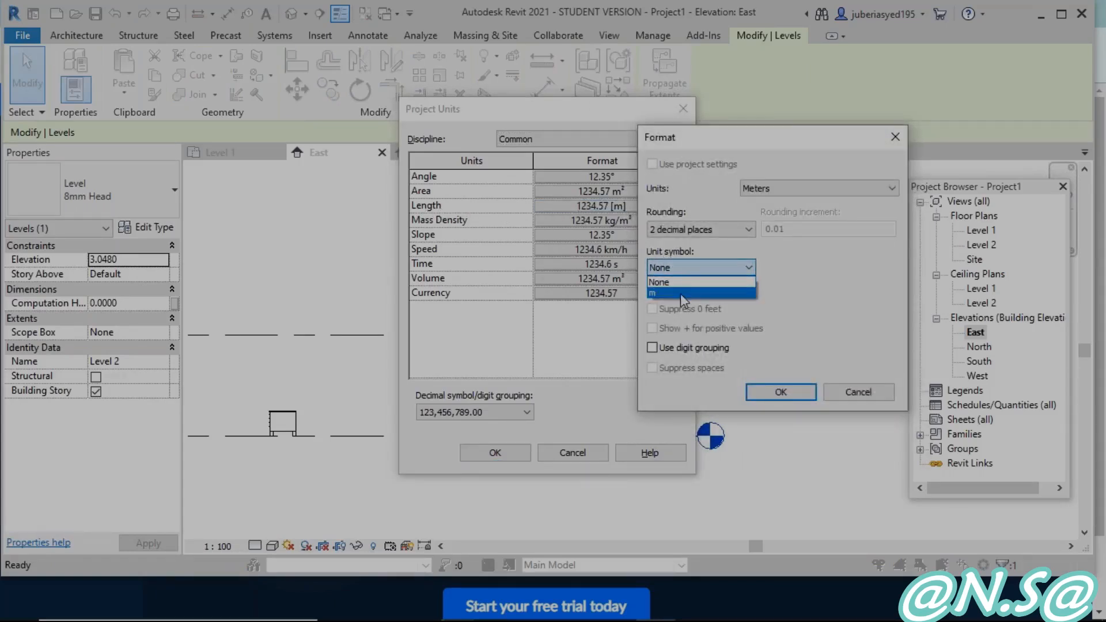
click(680, 293)
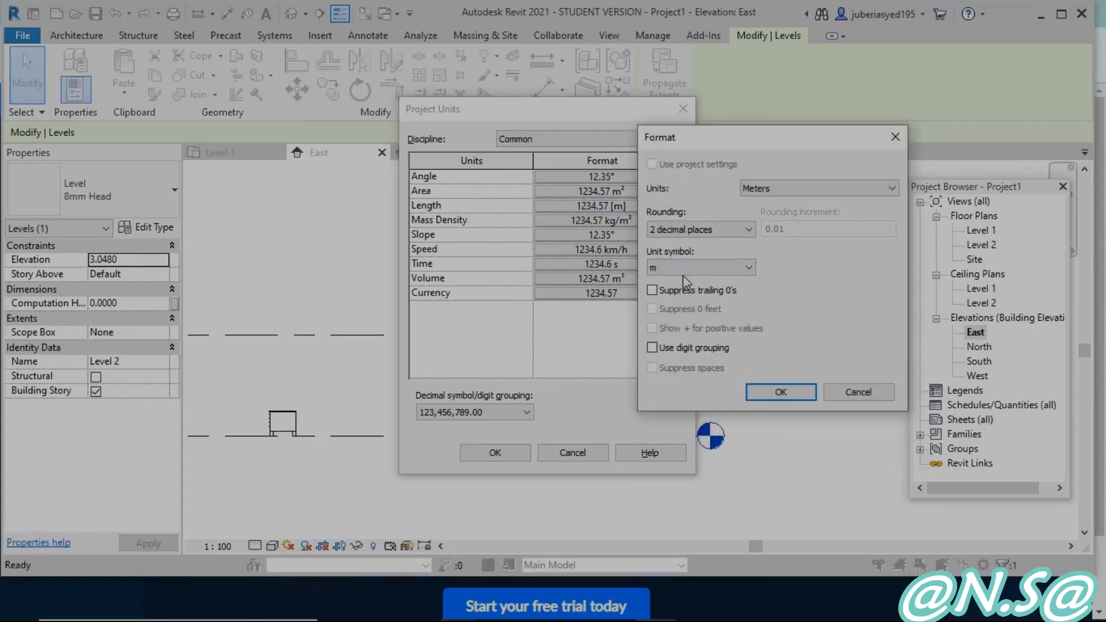
click(780, 393)
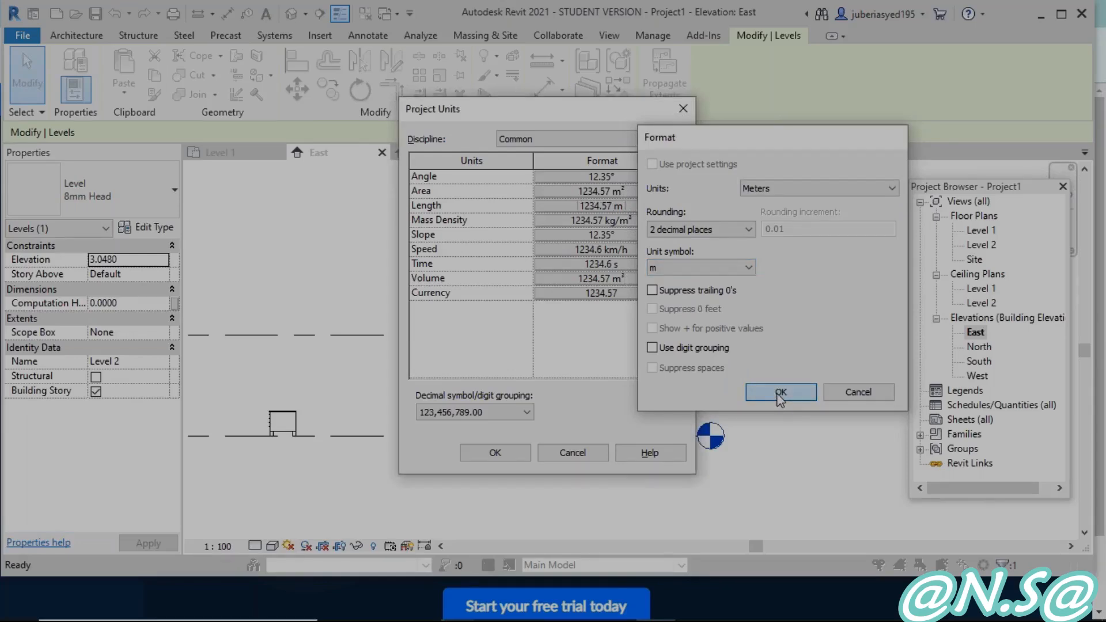
click(494, 452)
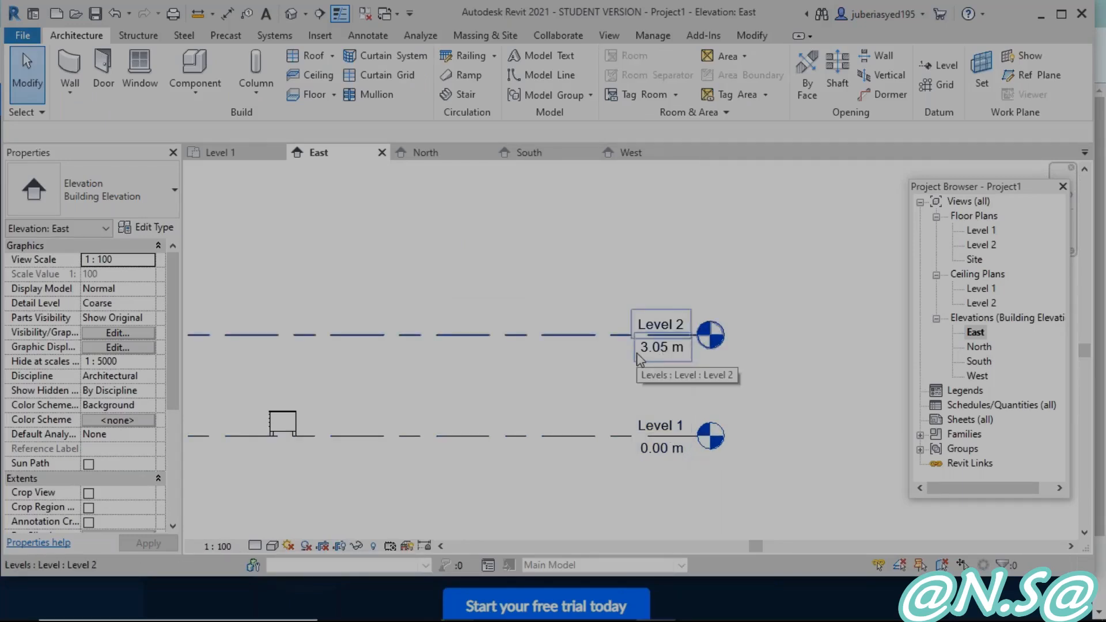
- Review the level labels in the East elevation, and open the Level 1 floor plan to view the desk and its elevation markers
middle_drag(675, 367, 701, 377)
scroll(700, 375, down, 1)
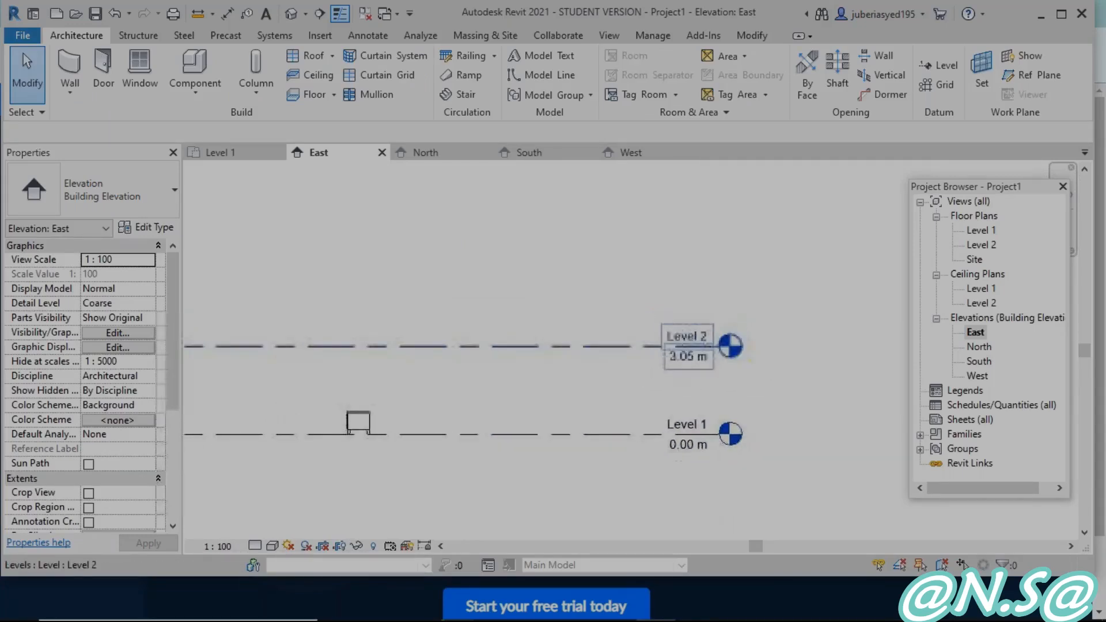
scroll(689, 364, down, 1)
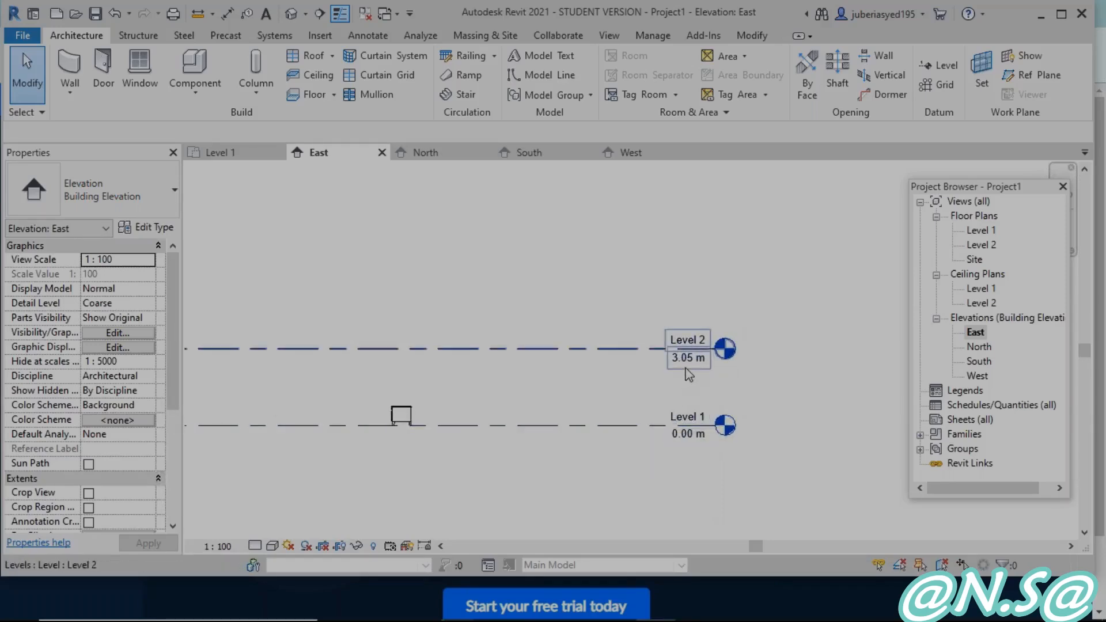
double_click(981, 230)
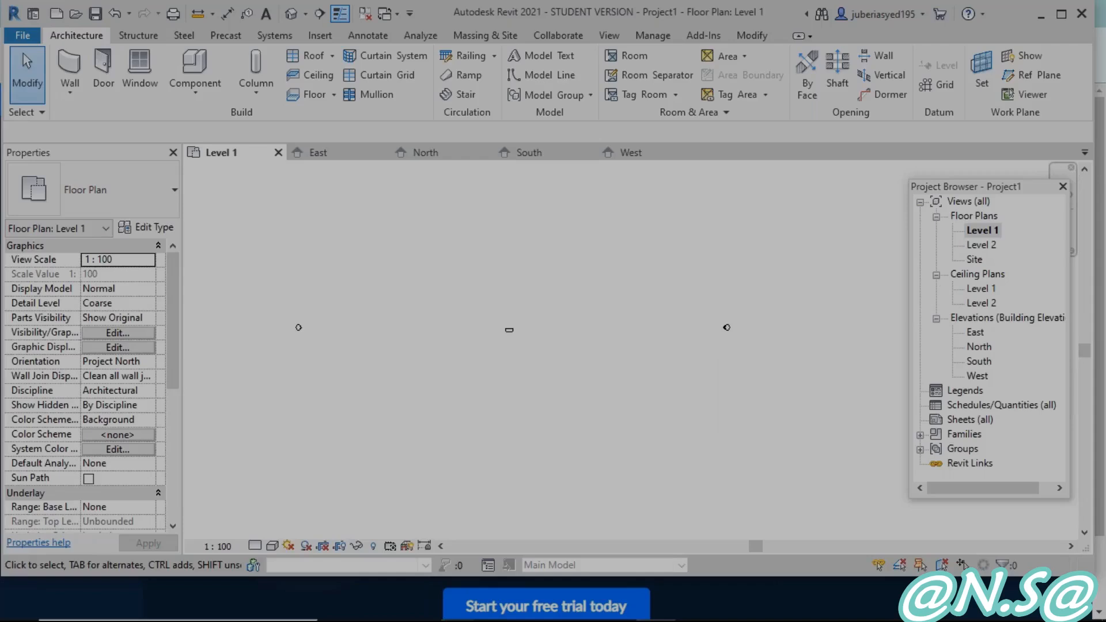
scroll(458, 373, up, 2)
mouse_move(500, 361)
middle_down()
mouse_move(492, 397)
mouse_move(512, 417)
middle_up()
scroll(505, 384, down, 1)
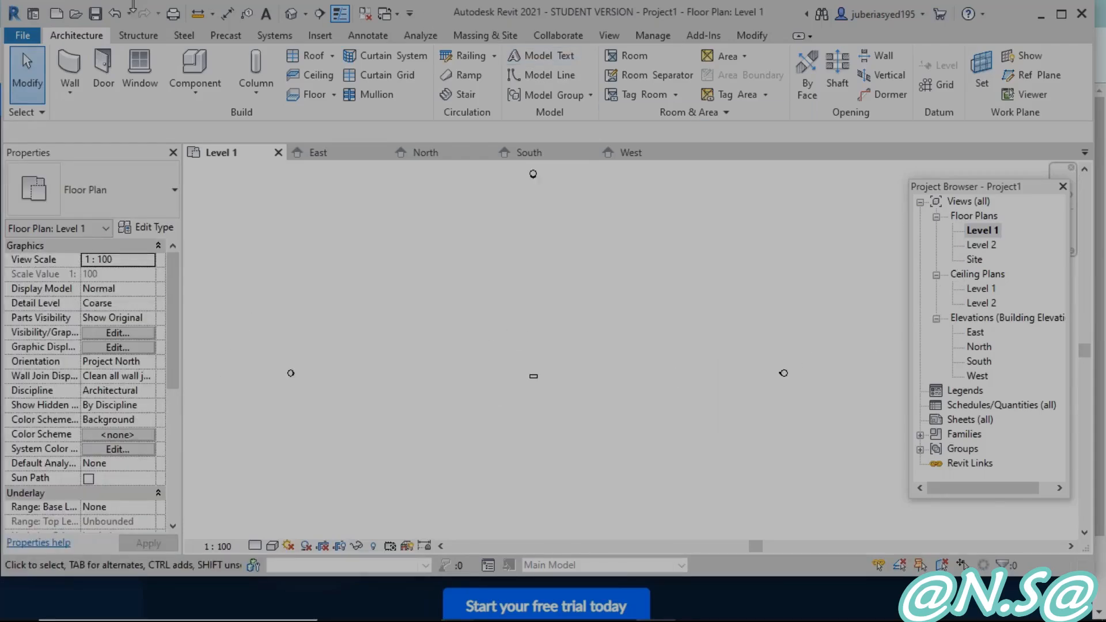